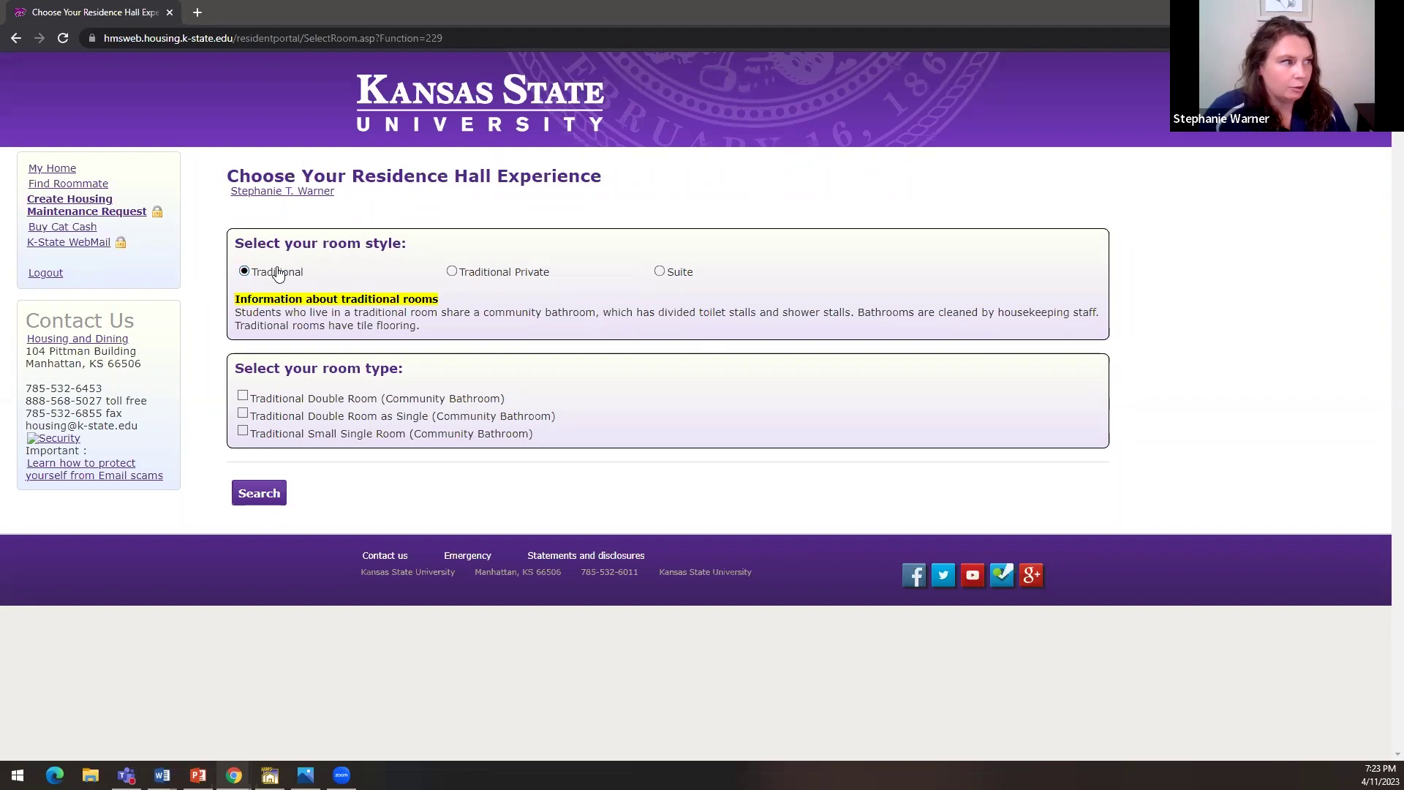
Step: Review the Traditional Private and Suite room styles, and search the Traditional style for Traditional Double Room (Community Bathroom)
left_click(449, 273)
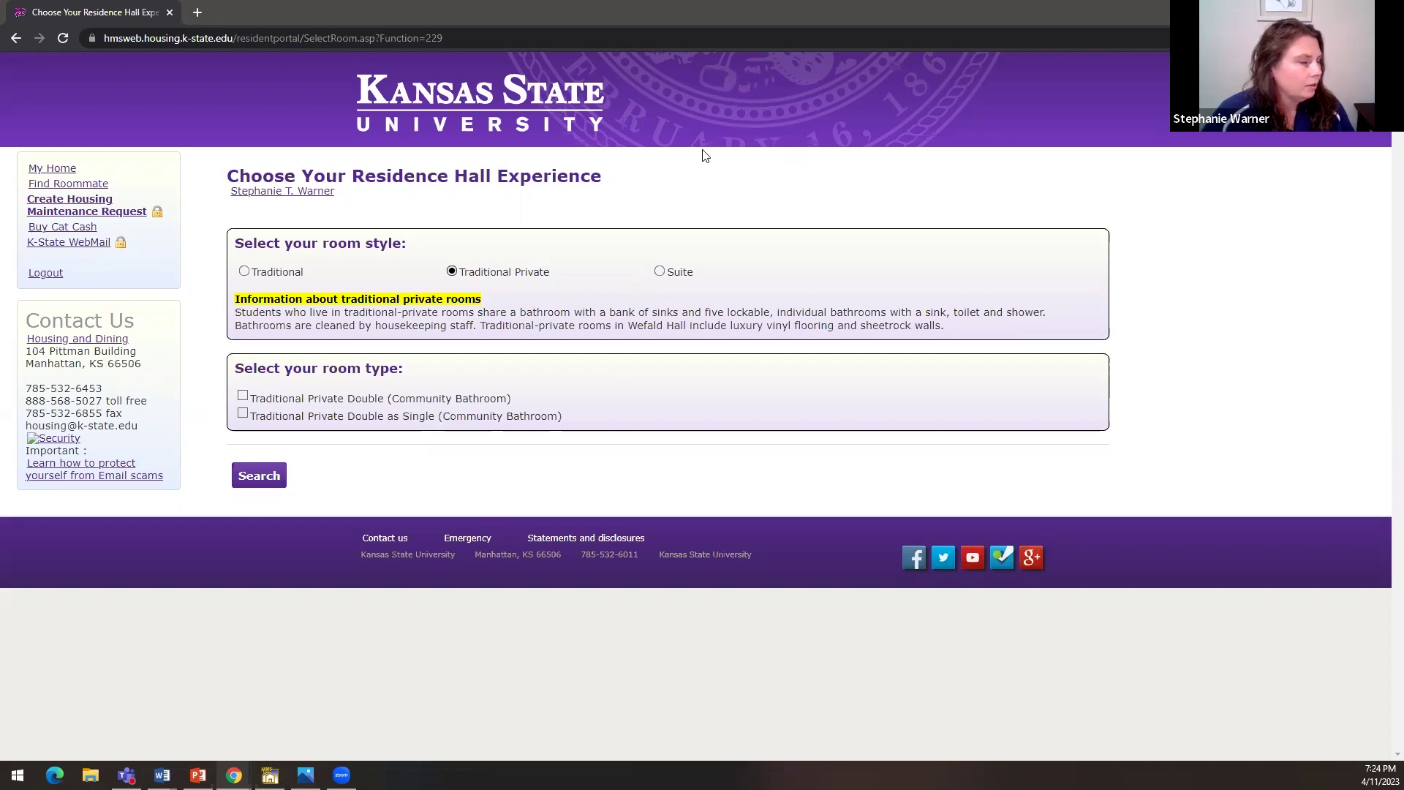
left_click(659, 272)
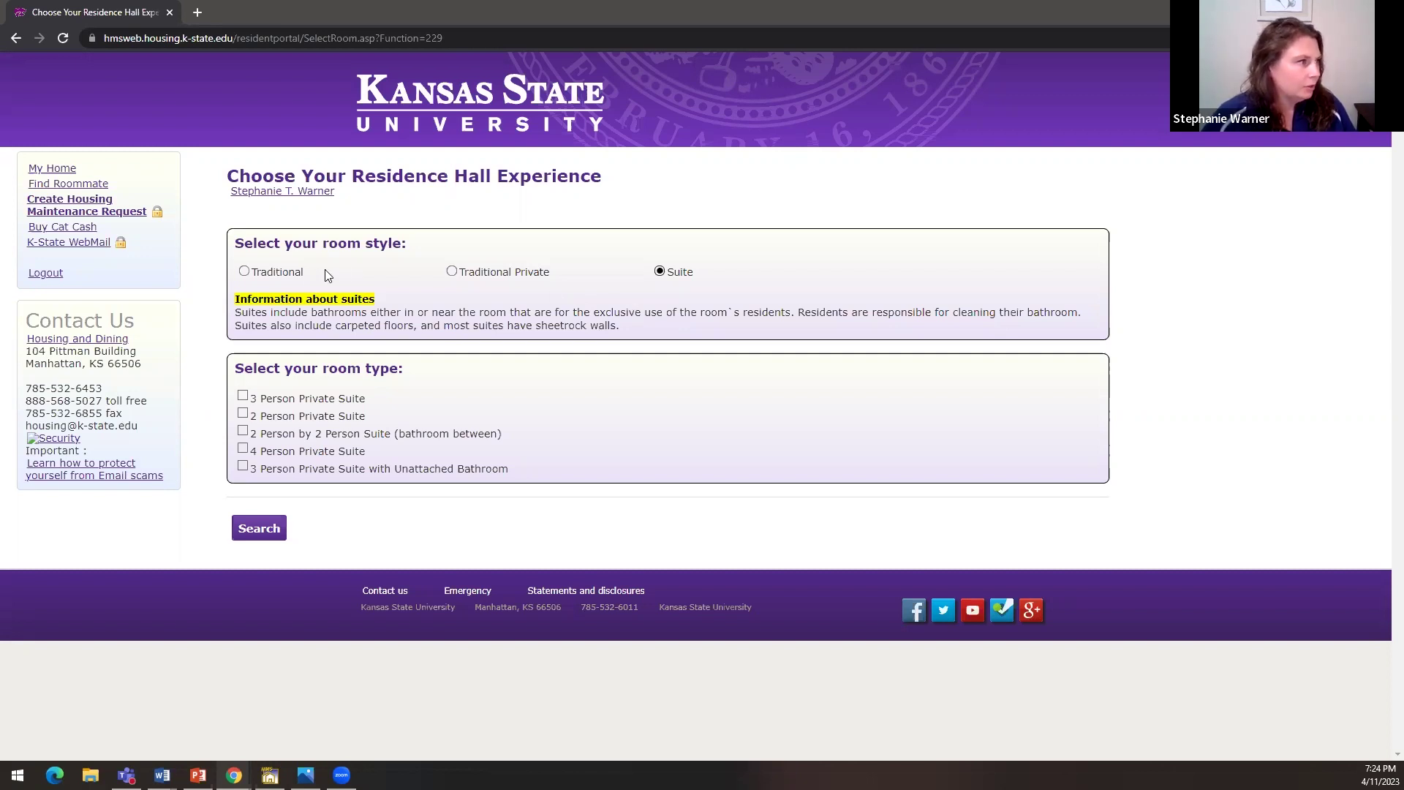
left_click(244, 272)
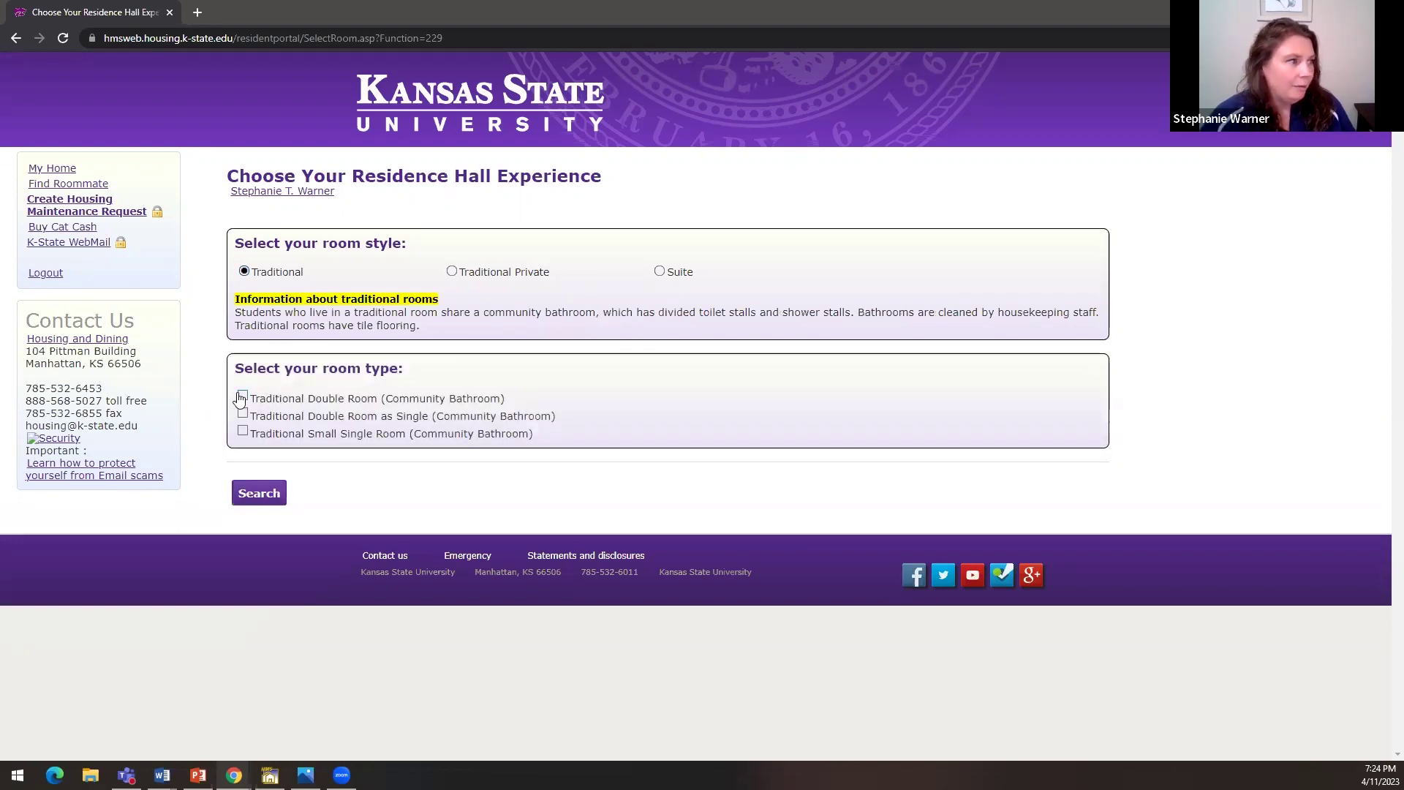
left_click(242, 397)
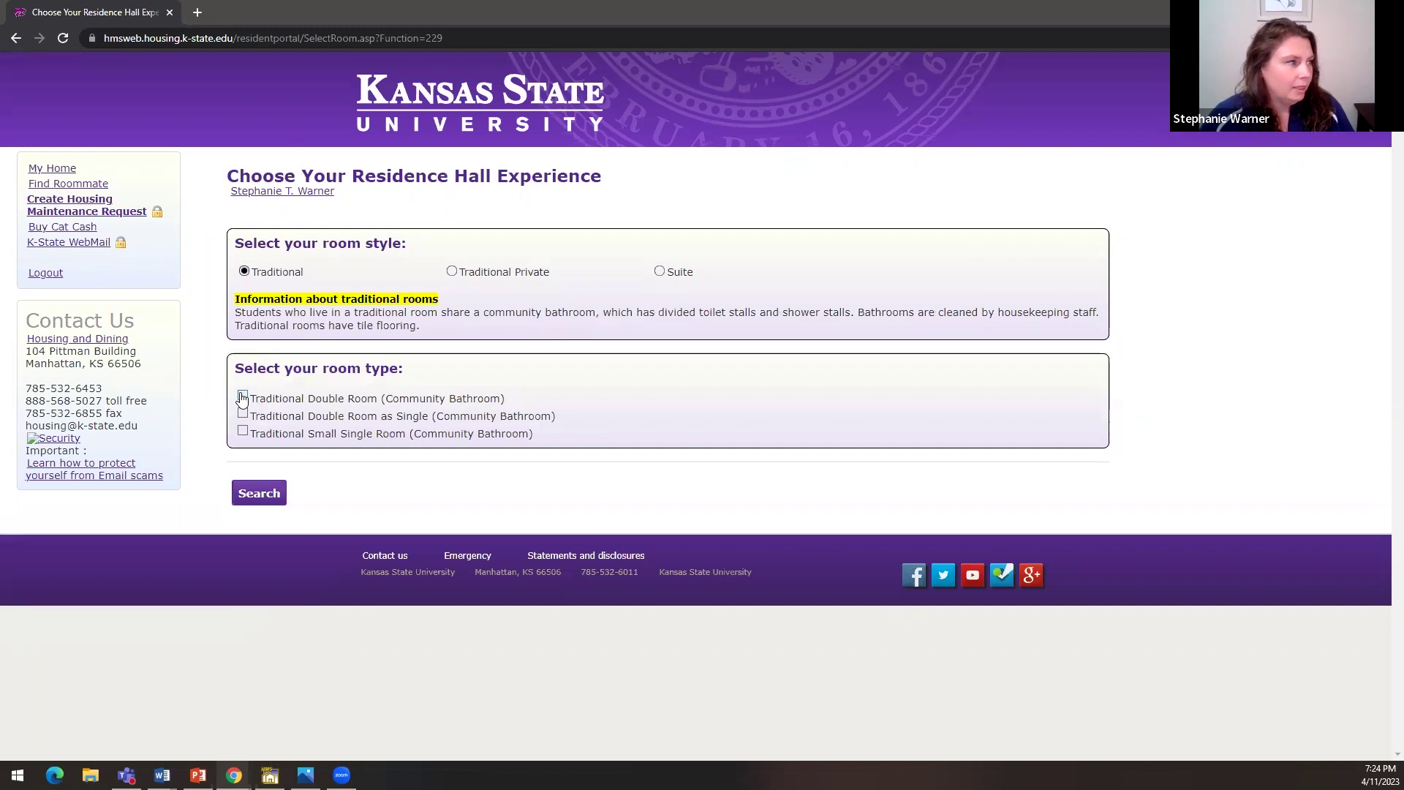
left_click(272, 491)
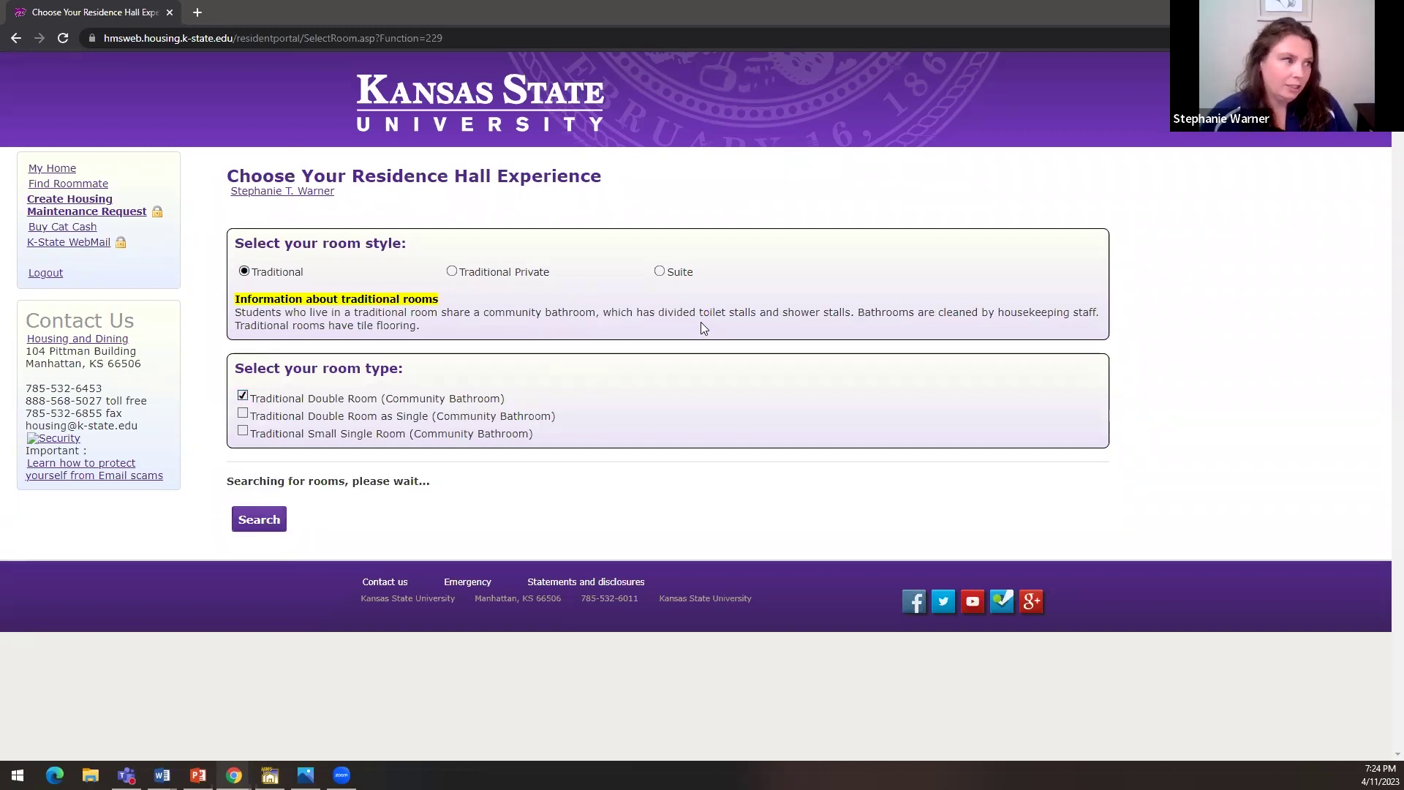
Step: Browse the available traditional double rooms in Marlatt Hall and open the details of room 616
scroll(685, 367, "down", 2)
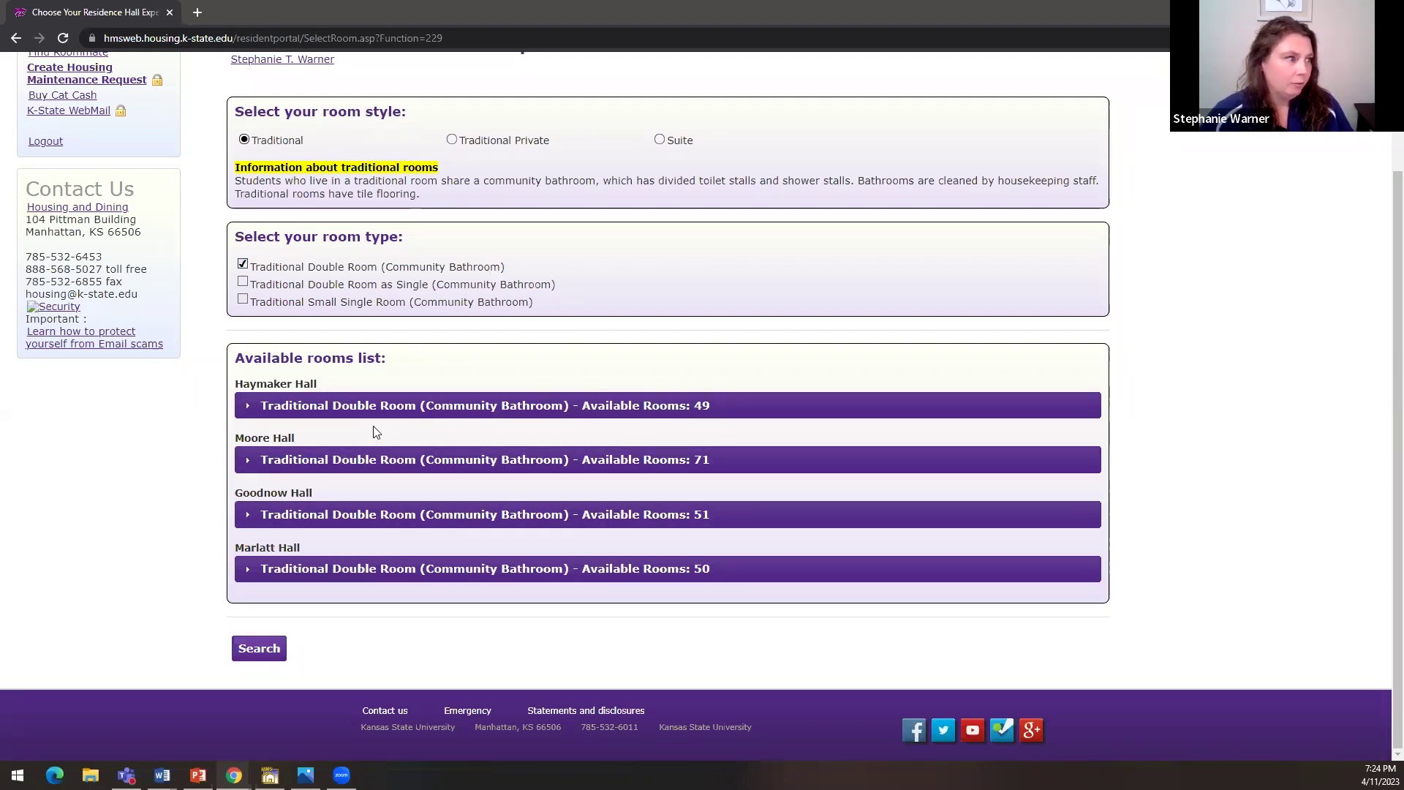
left_click(360, 574)
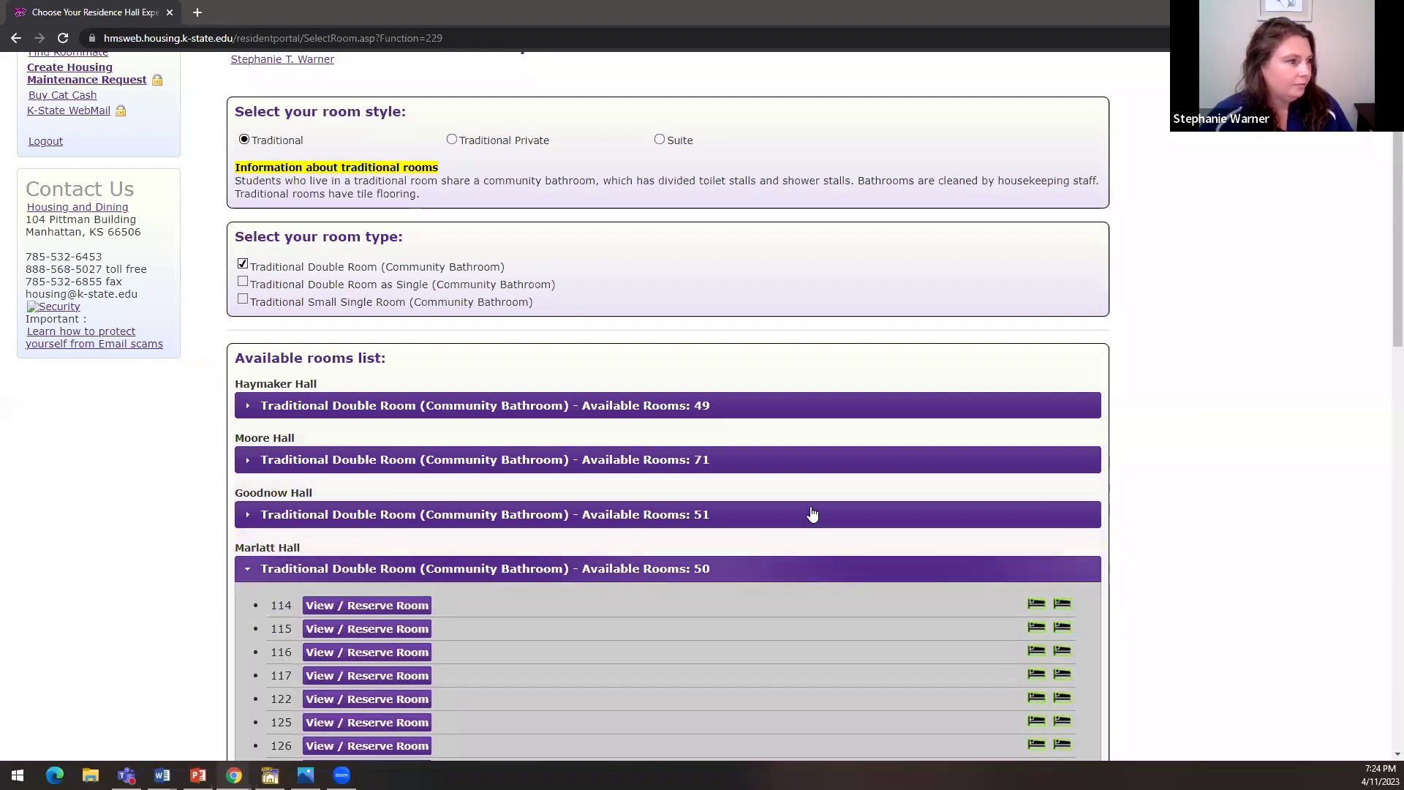
scroll(800, 503, "down", 6)
scroll(800, 503, "up", 3)
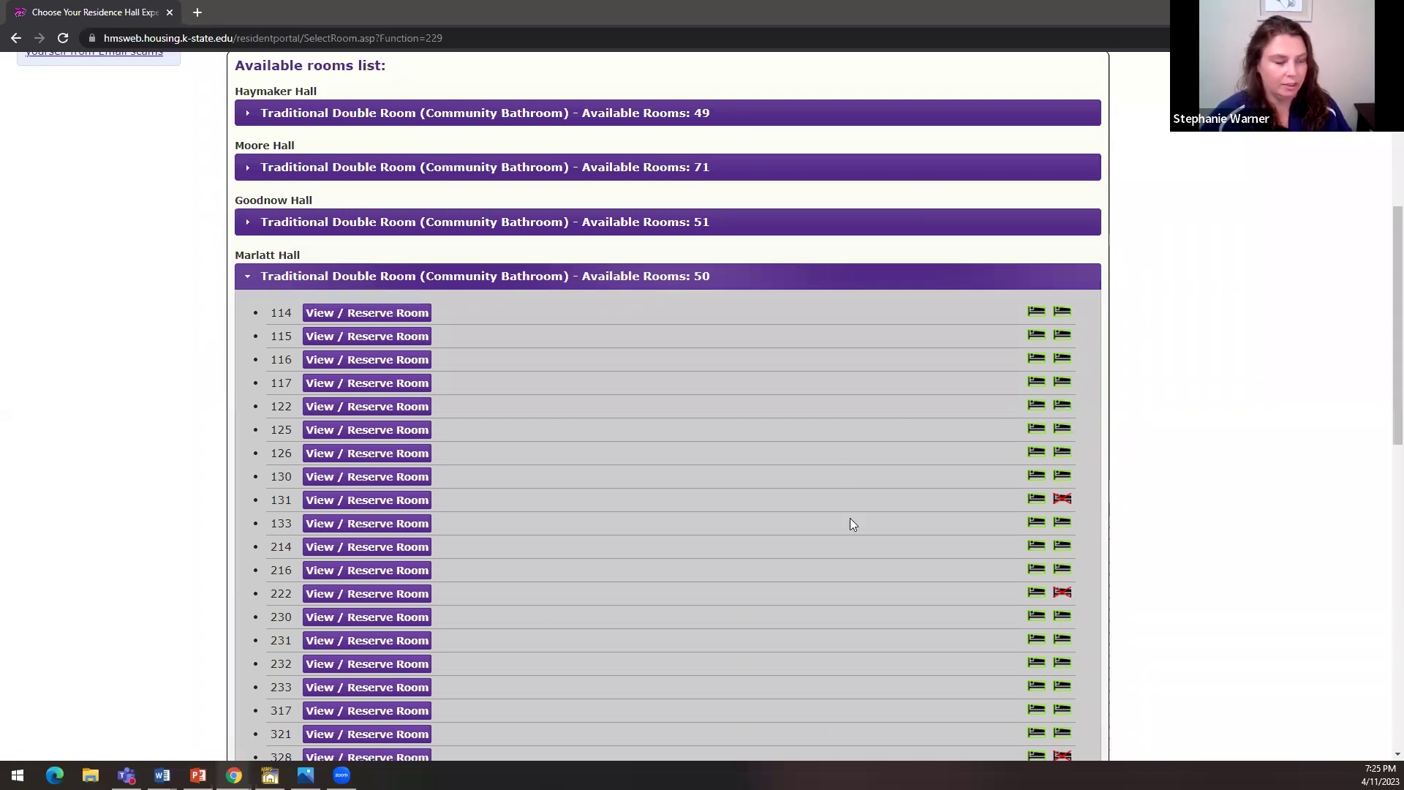
scroll(853, 541, "down", 5)
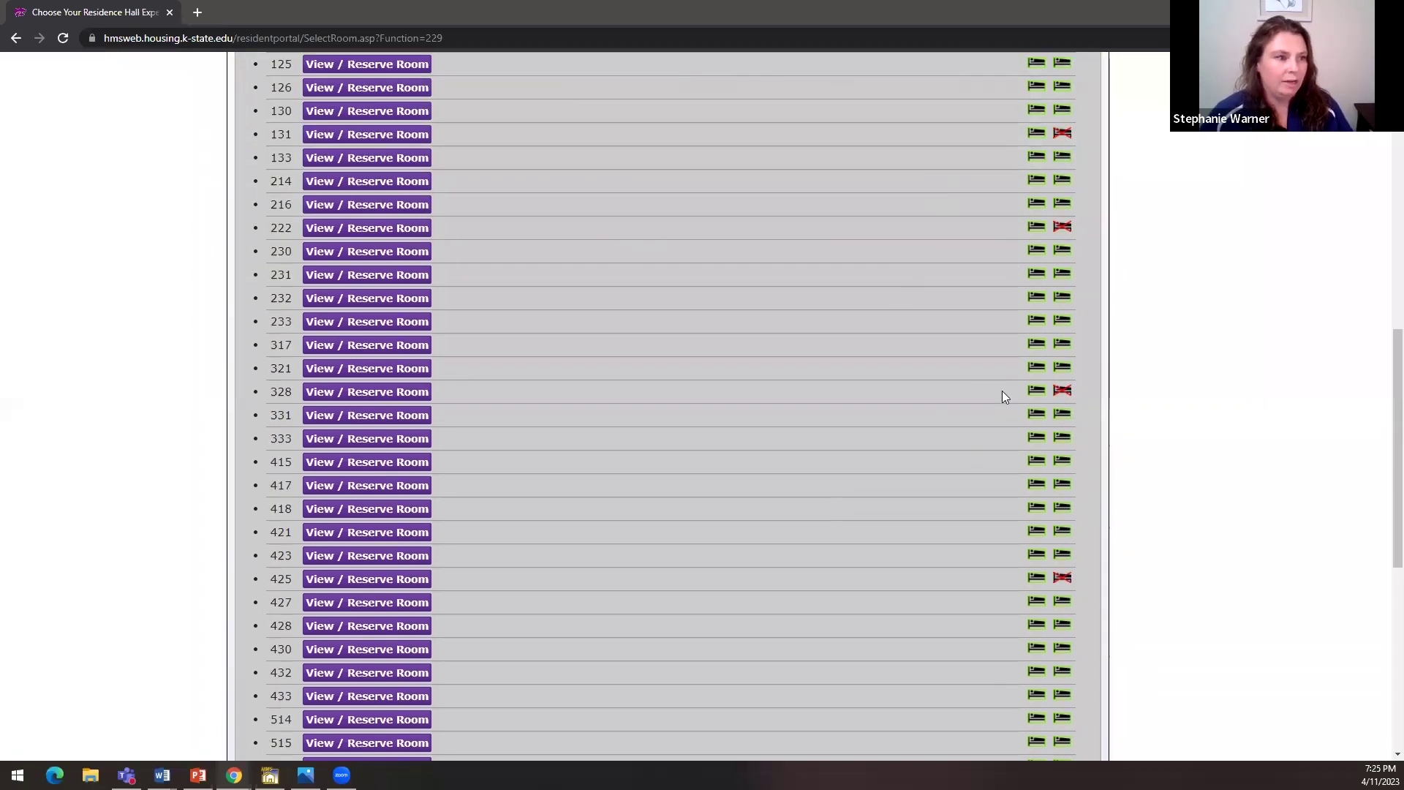
scroll(1006, 435, "down", 2)
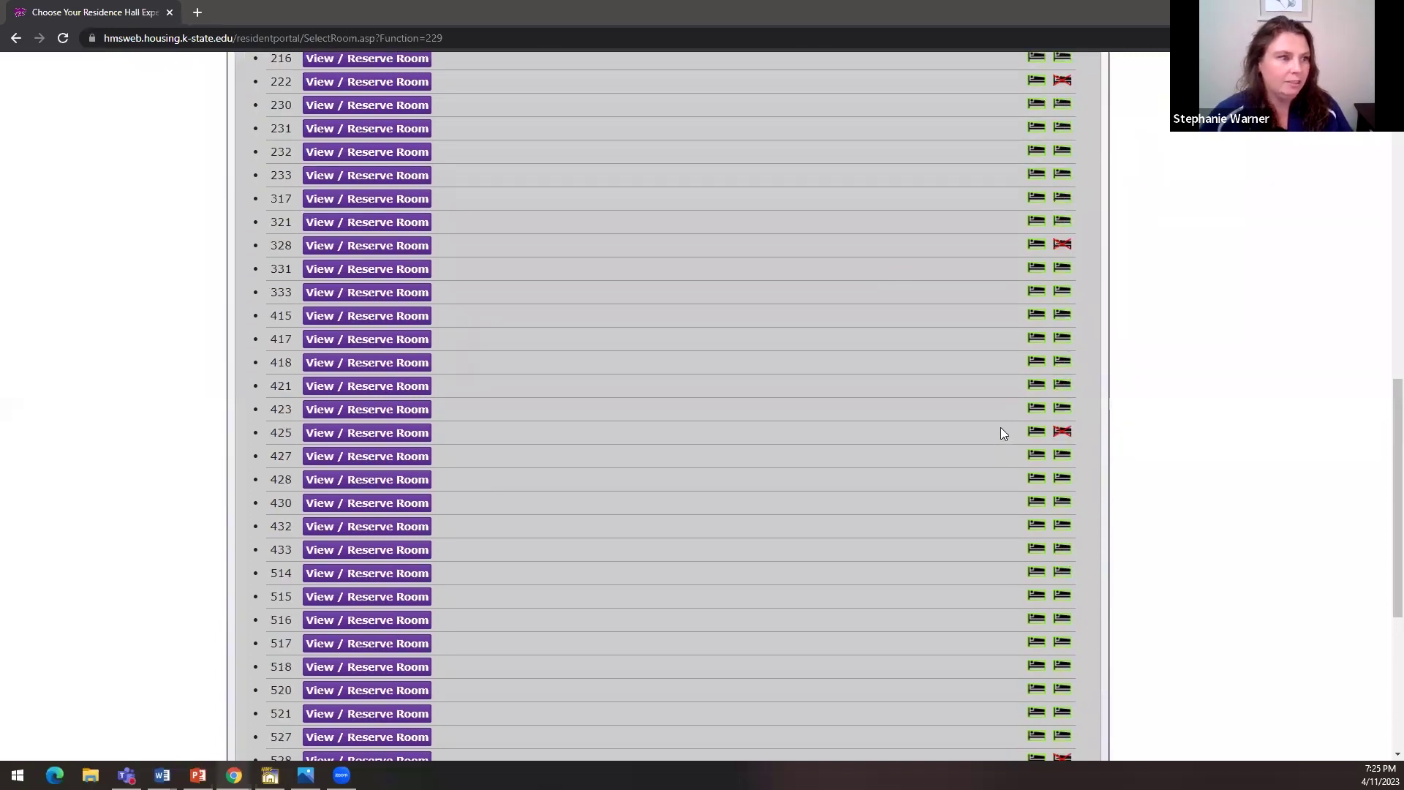
scroll(1000, 428, "down", 4)
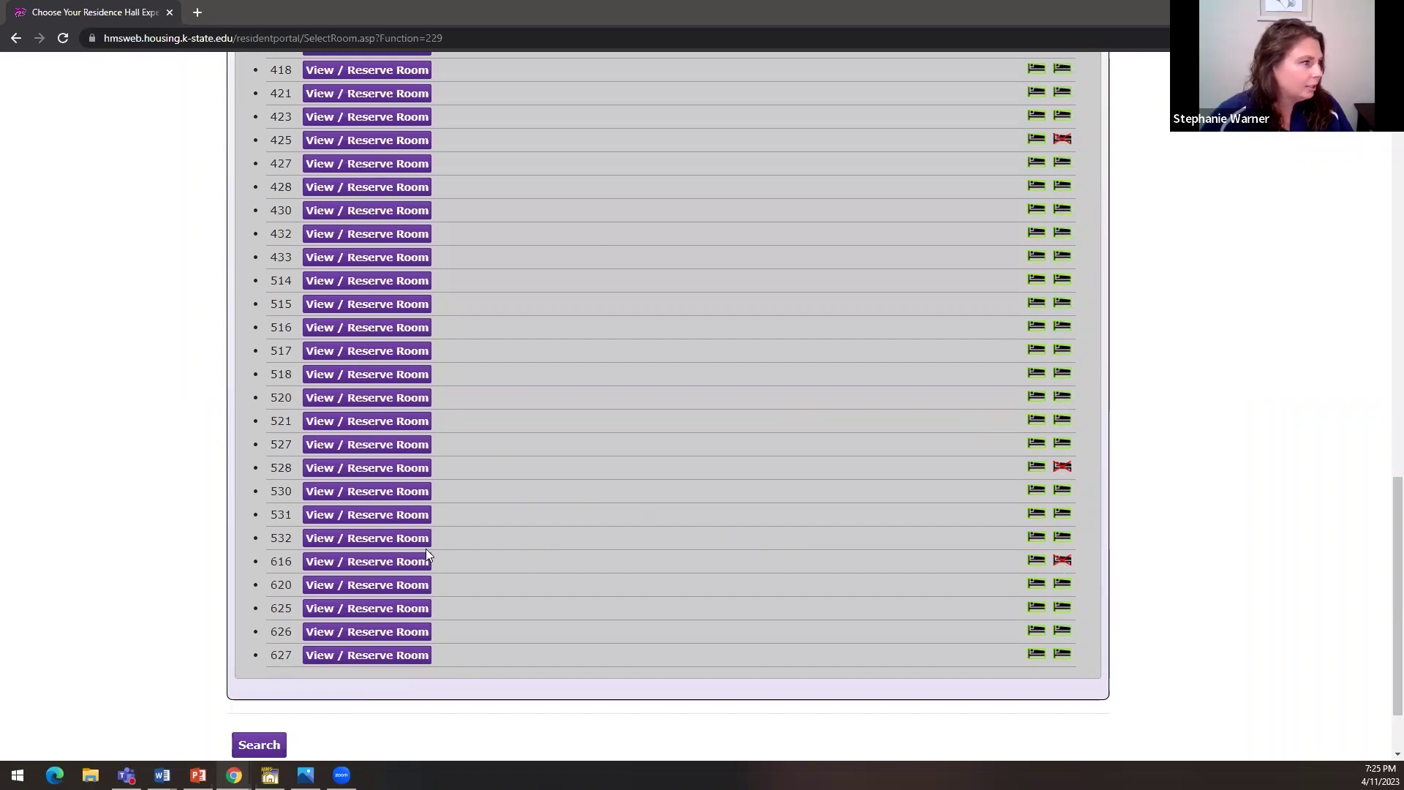
left_click(410, 565)
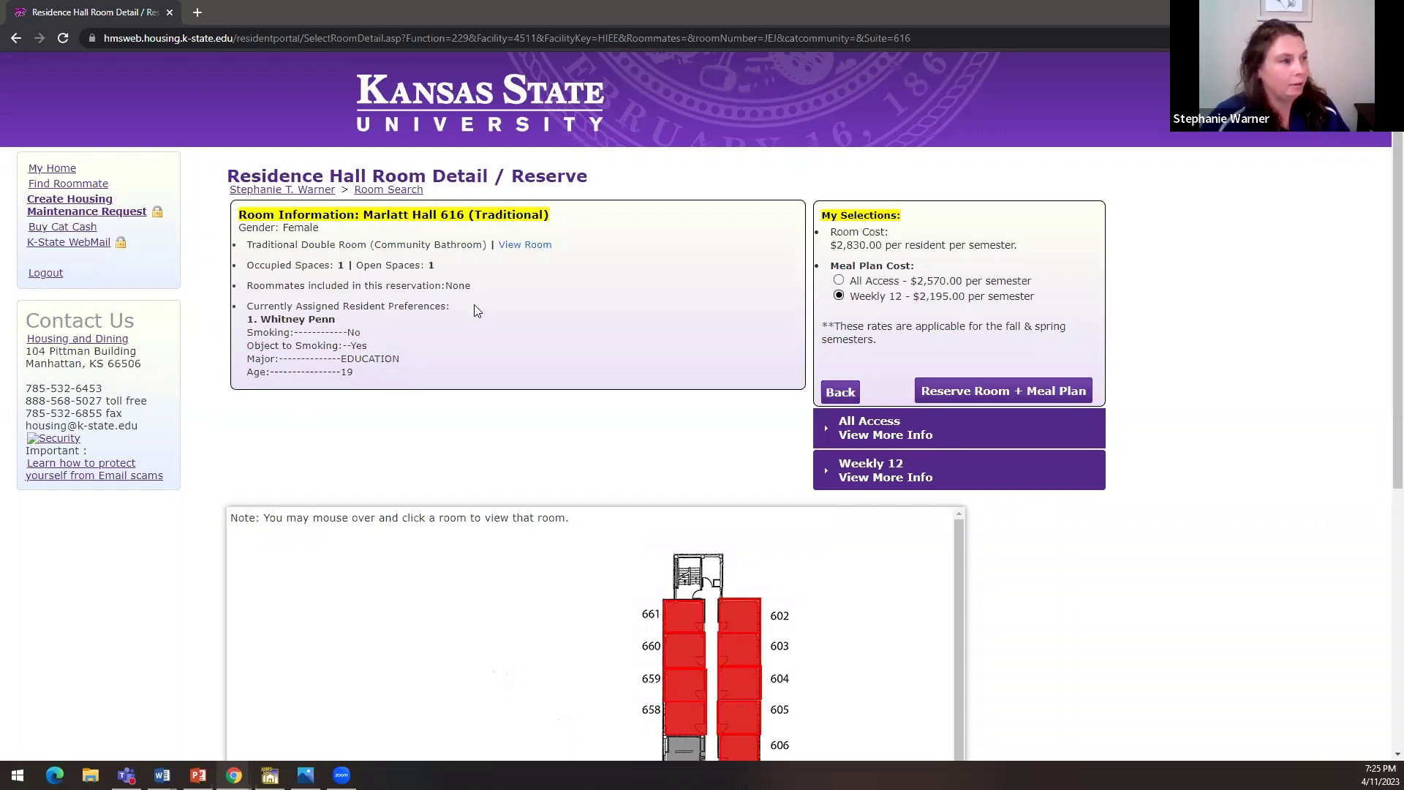
Step: Examine the Marlatt Hall sixth floor plan for room 616's location and the rooms around it, along with the room information
scroll(474, 304, "down", 6)
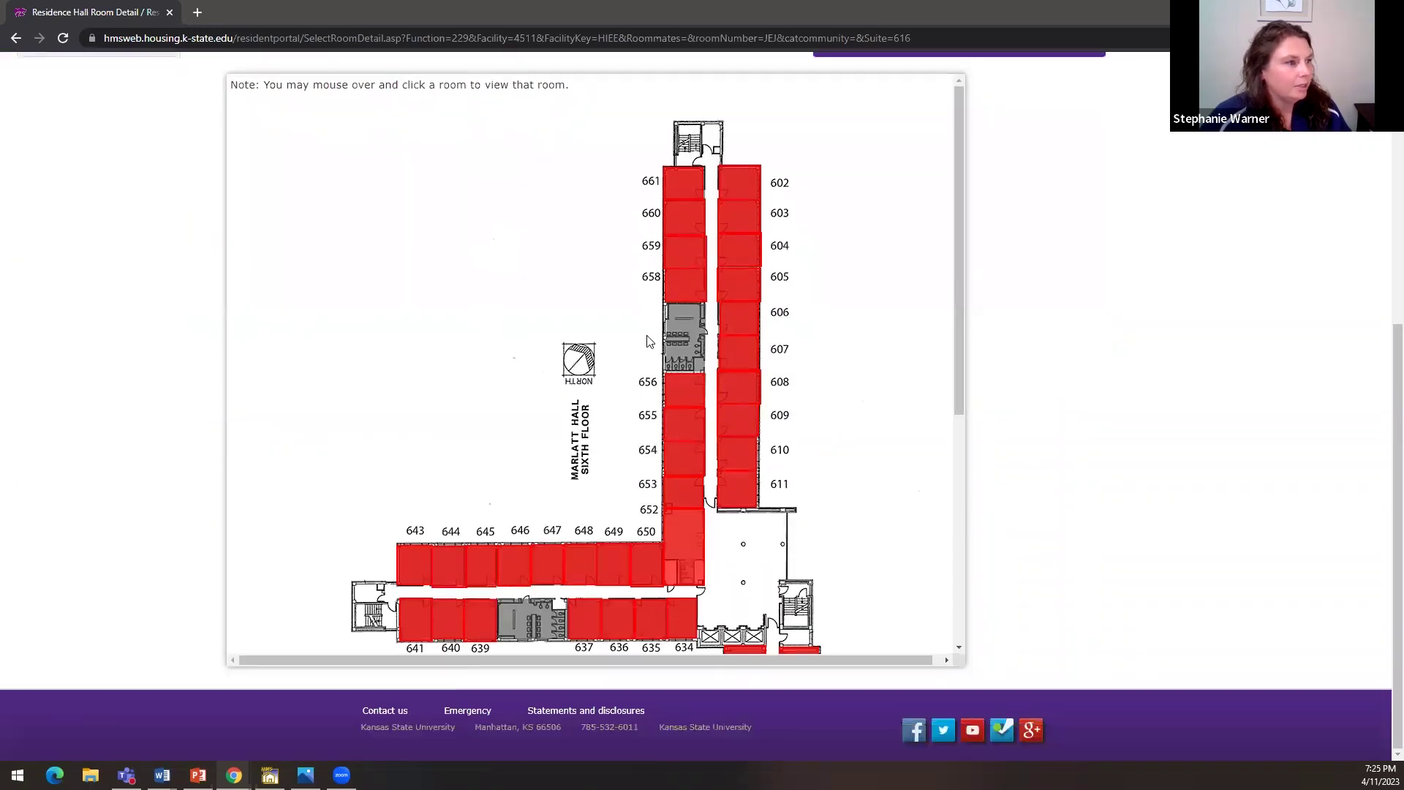
scroll(648, 341, "down", 5)
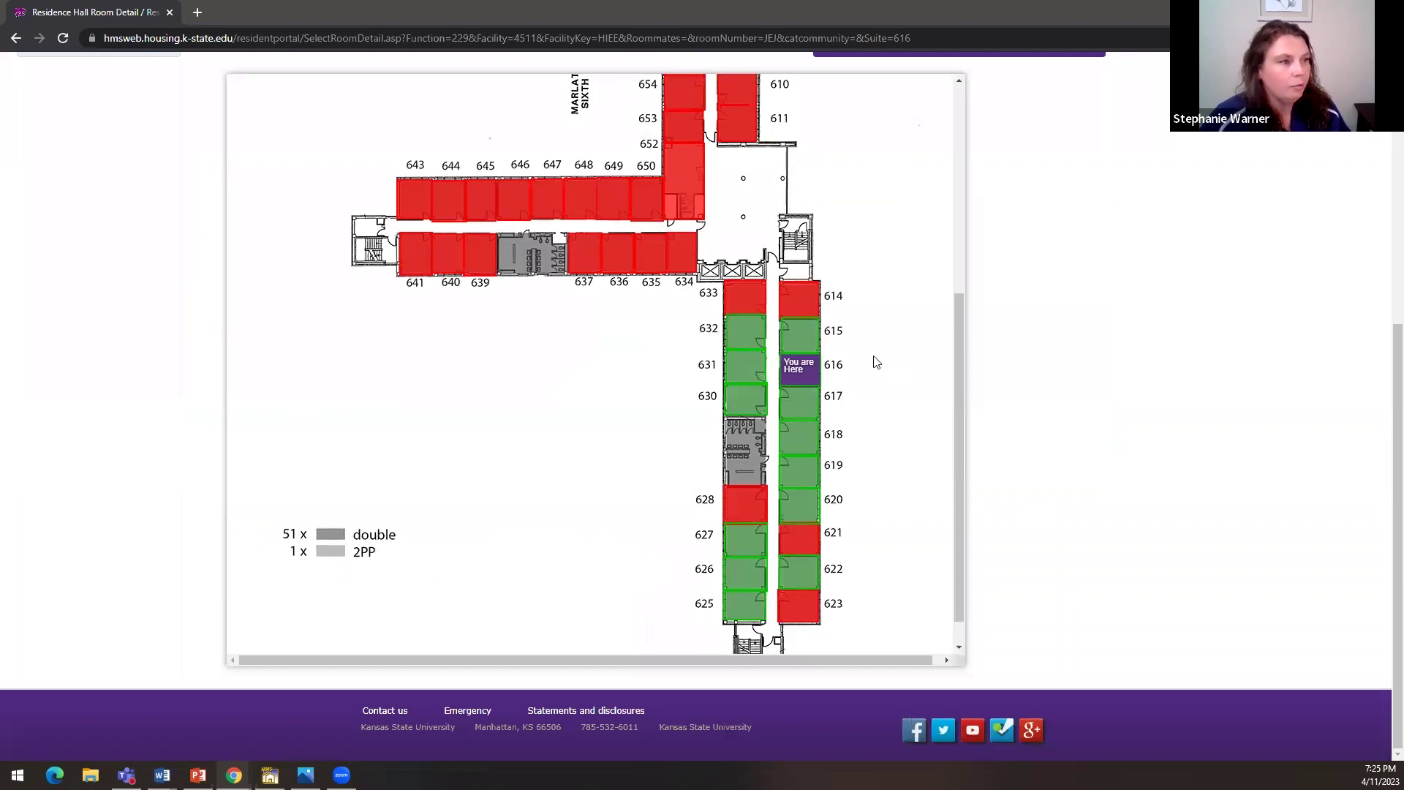
scroll(846, 448, "up", 5)
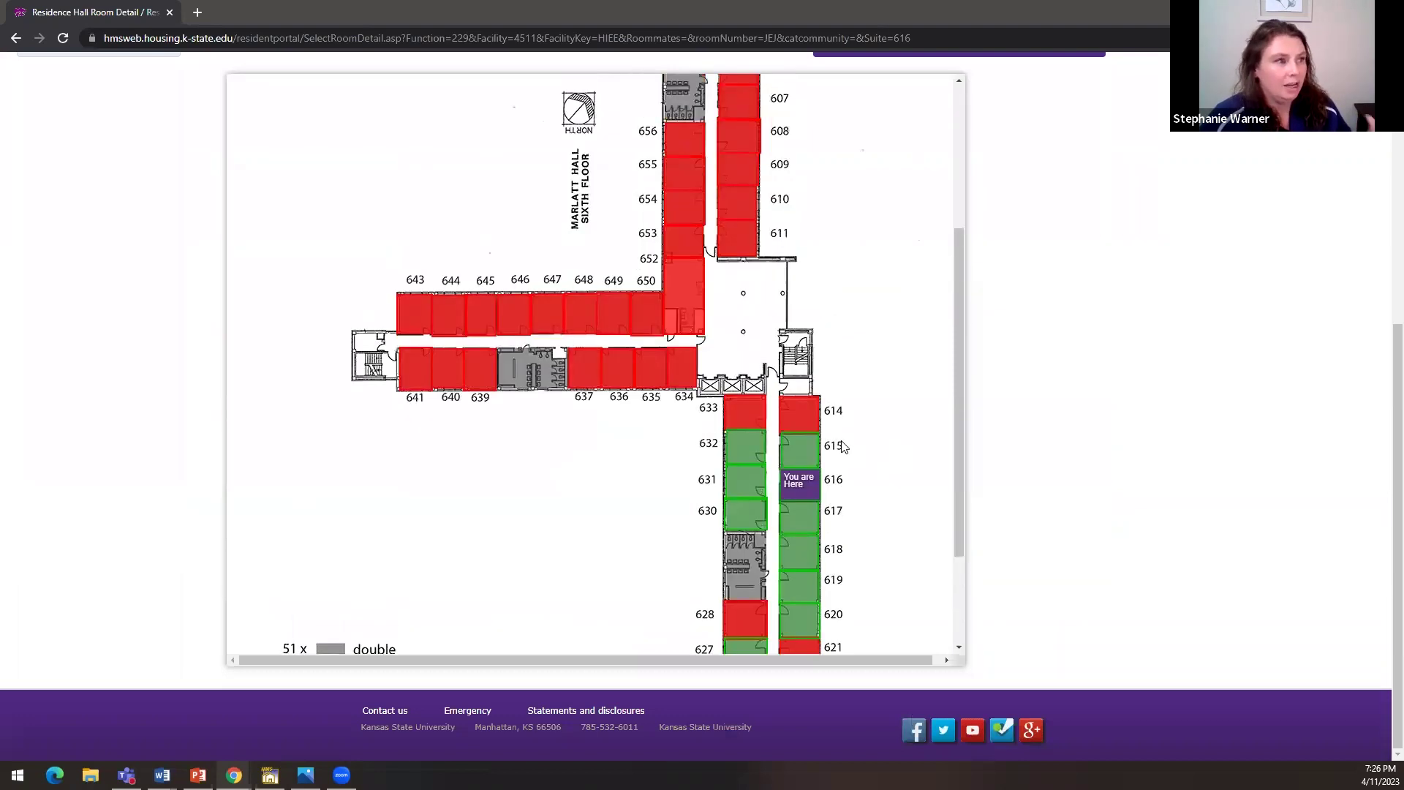
scroll(879, 384, "up", 4)
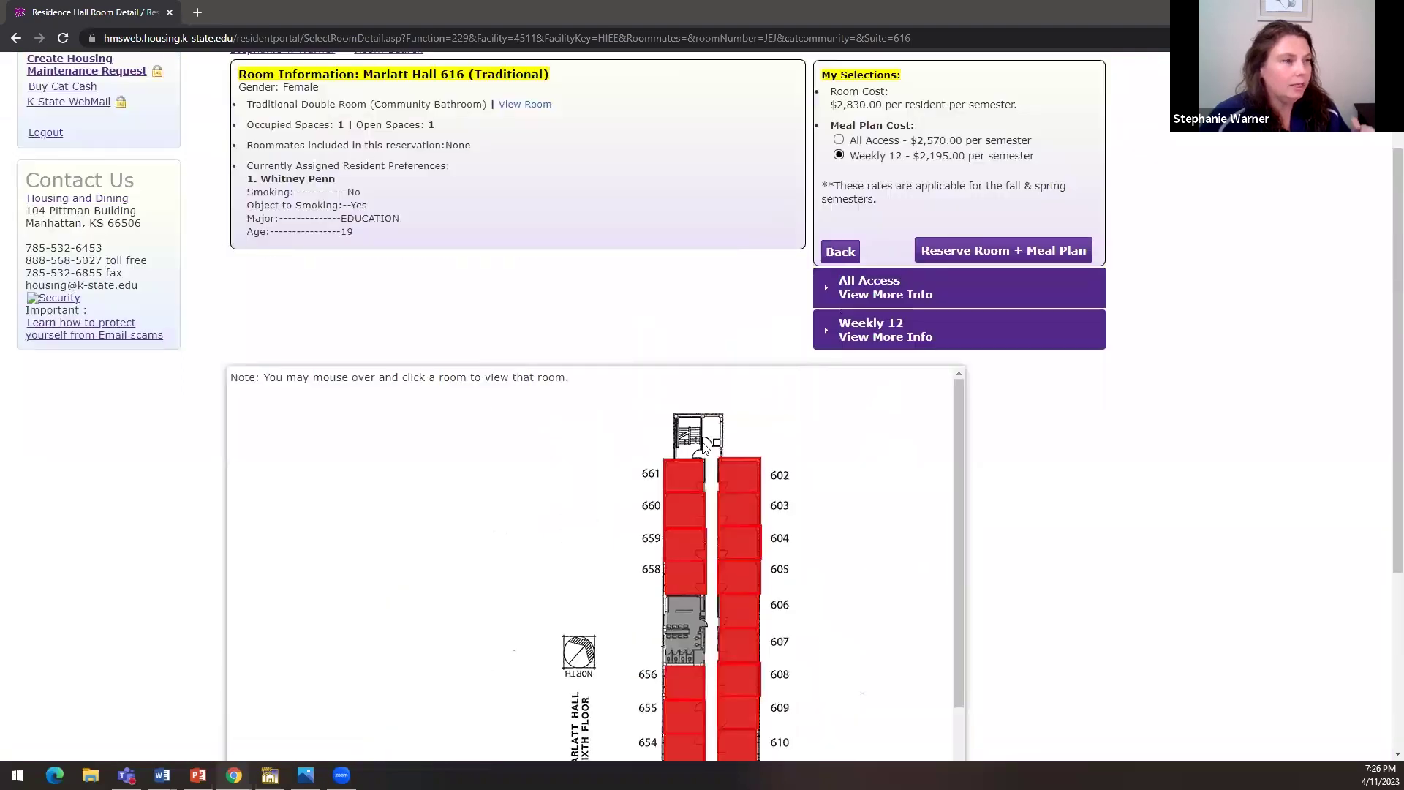
scroll(626, 330, "up", 2)
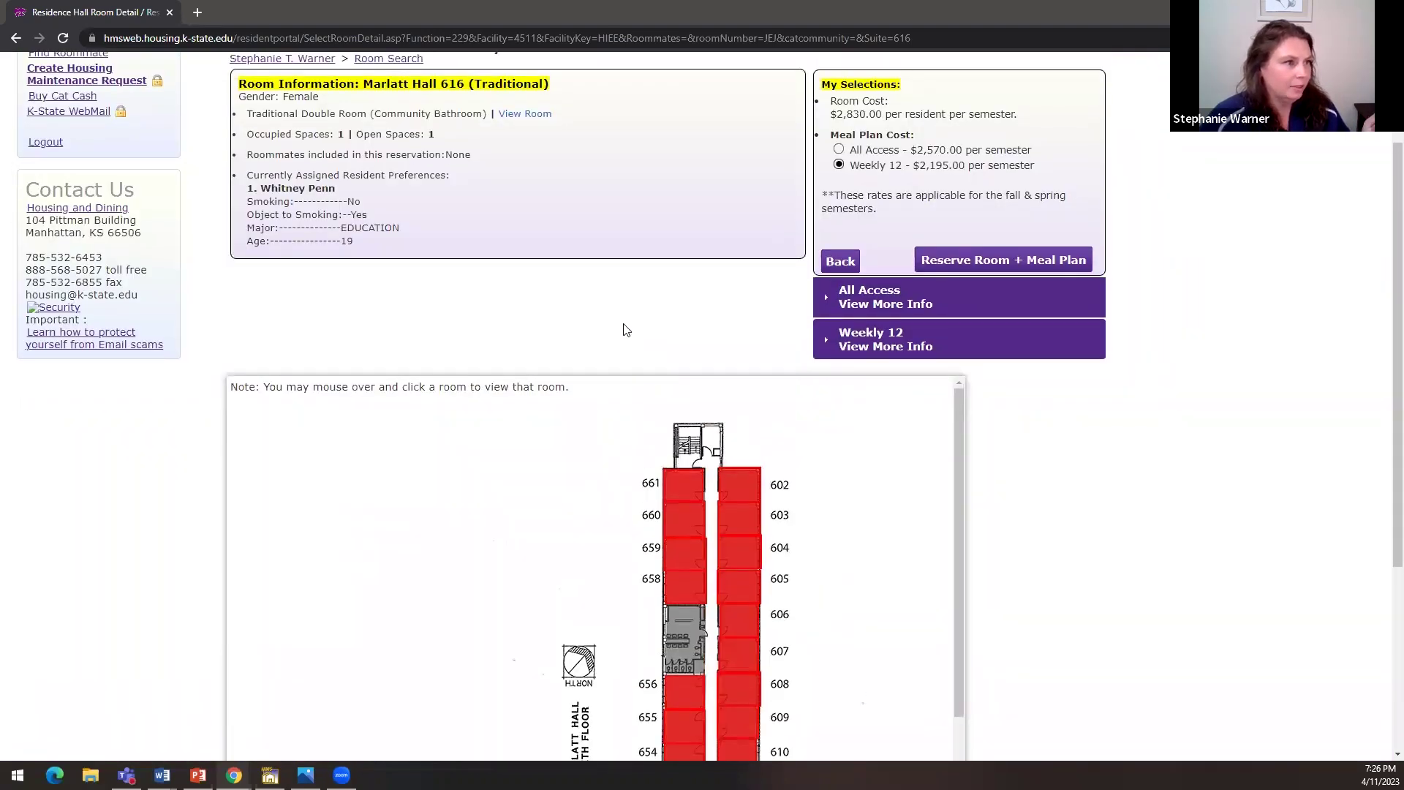
scroll(624, 455, "down", 6)
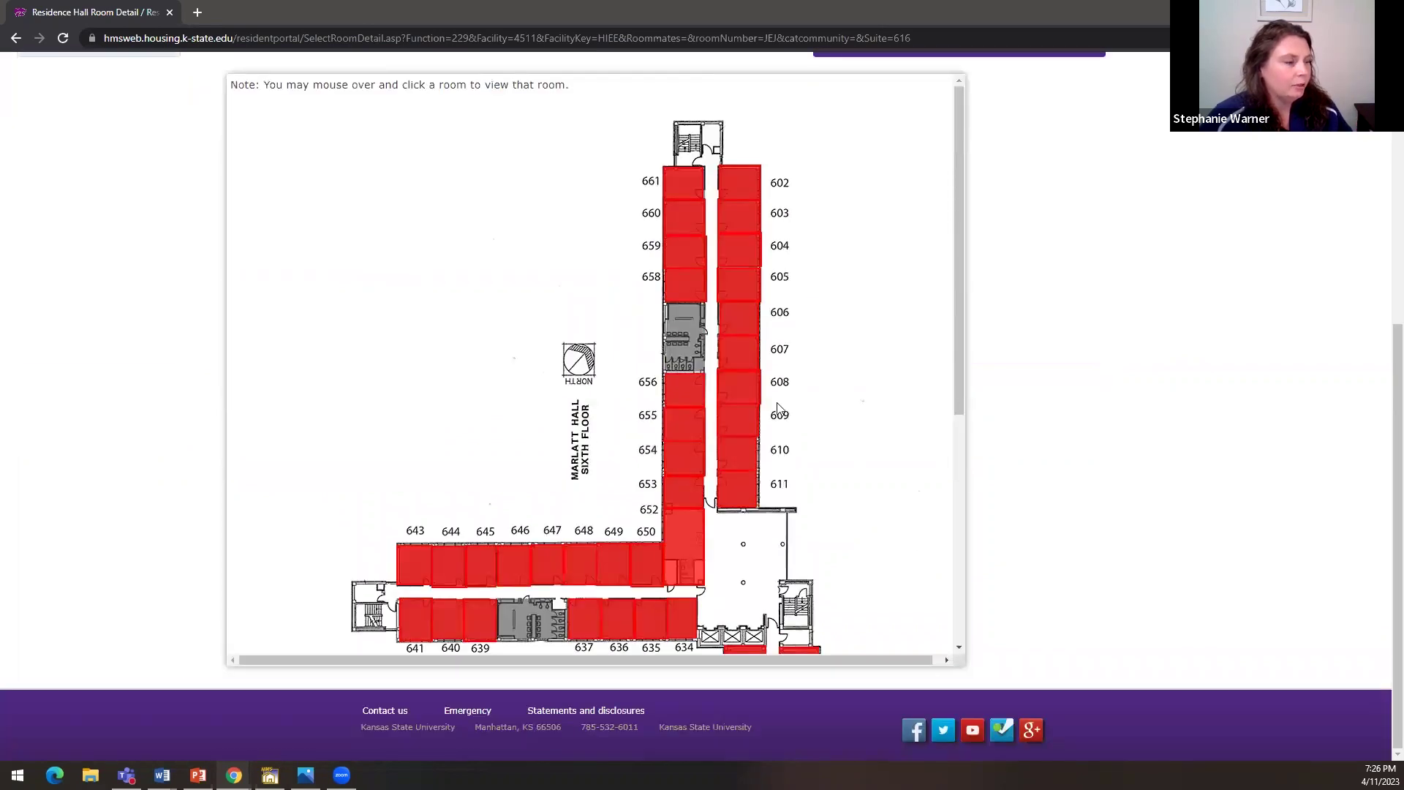
scroll(765, 403, "up", 2)
scroll(762, 404, "up", 4)
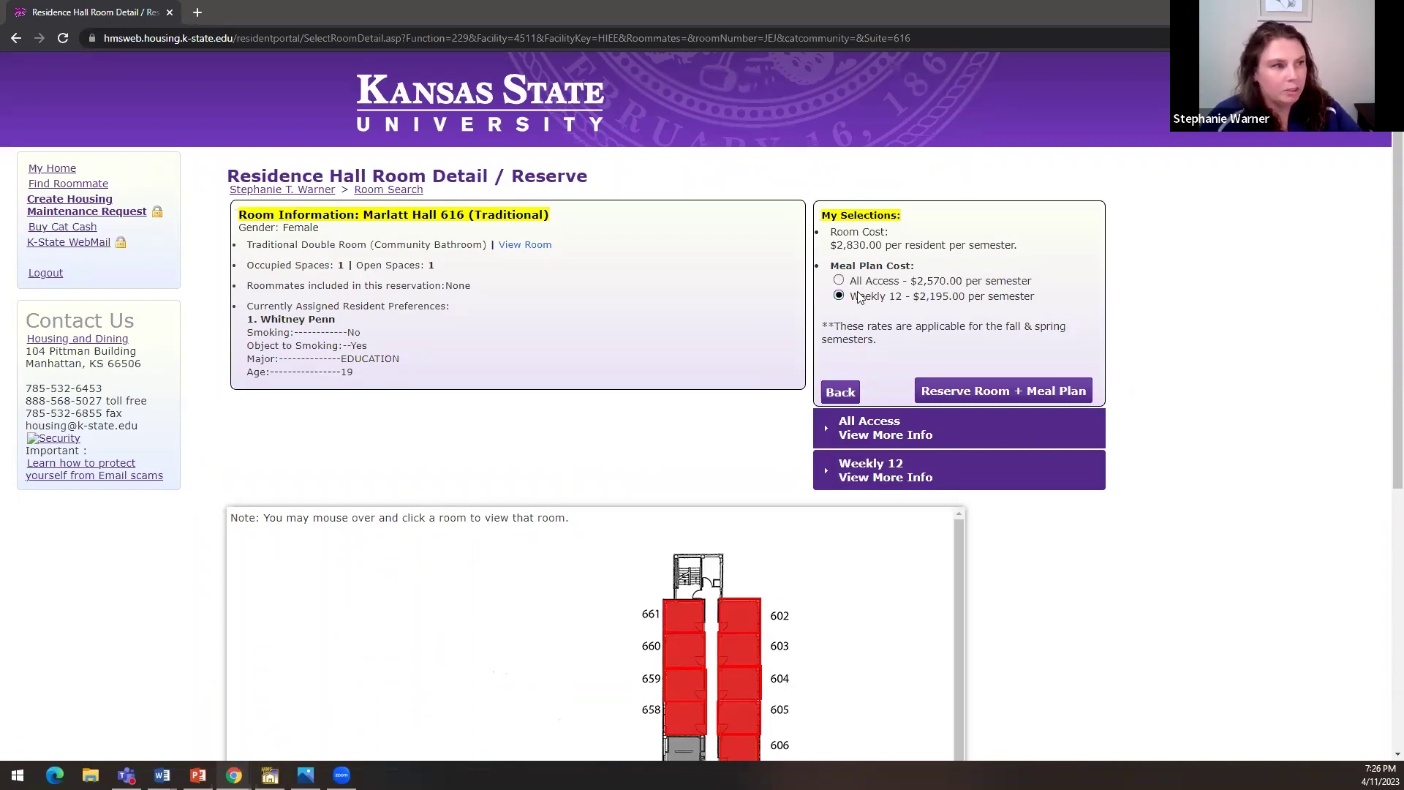
Step: Review the All Access and Weekly 12 meal plan details, and reserve Marlatt Hall 616 with the Weekly 12 plan
left_click(867, 437)
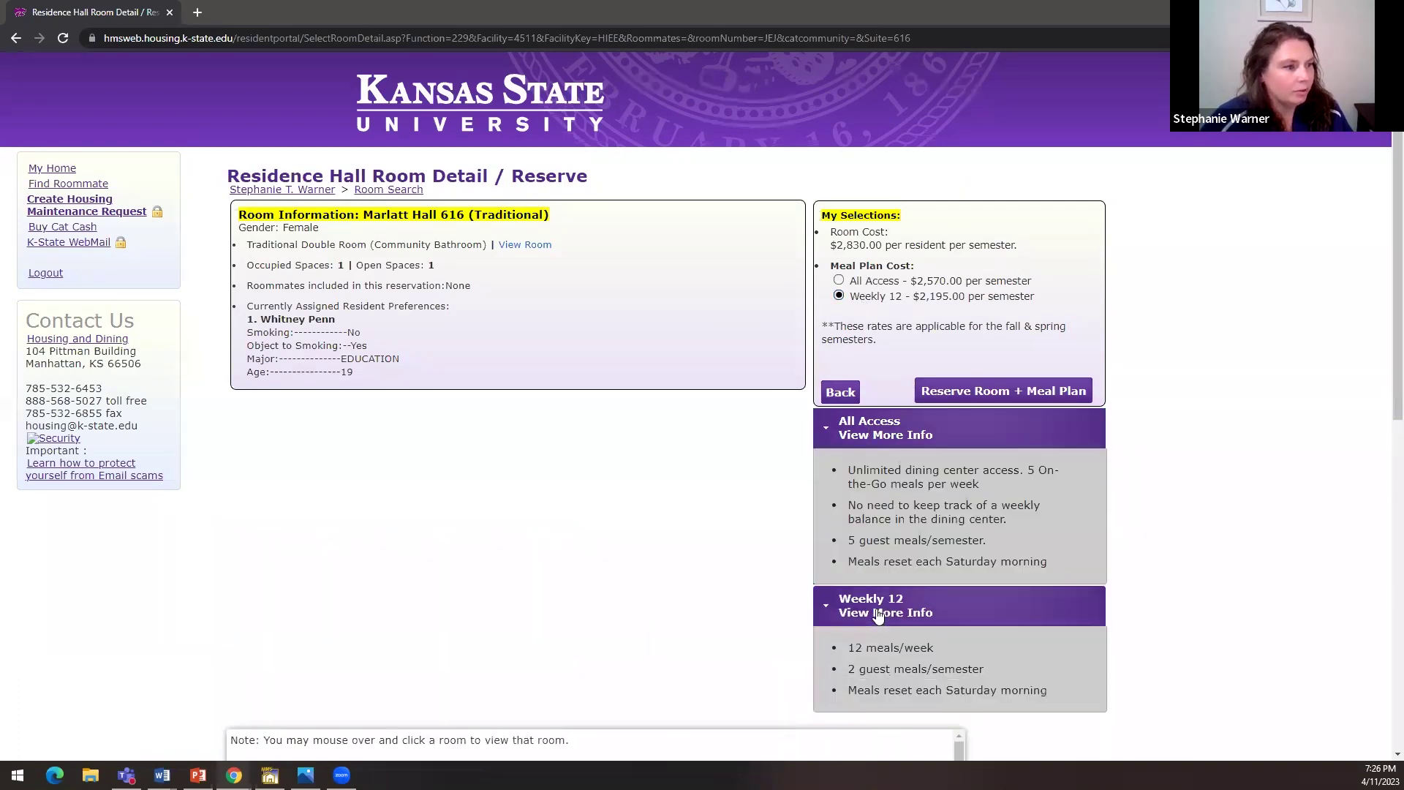
left_click(876, 433)
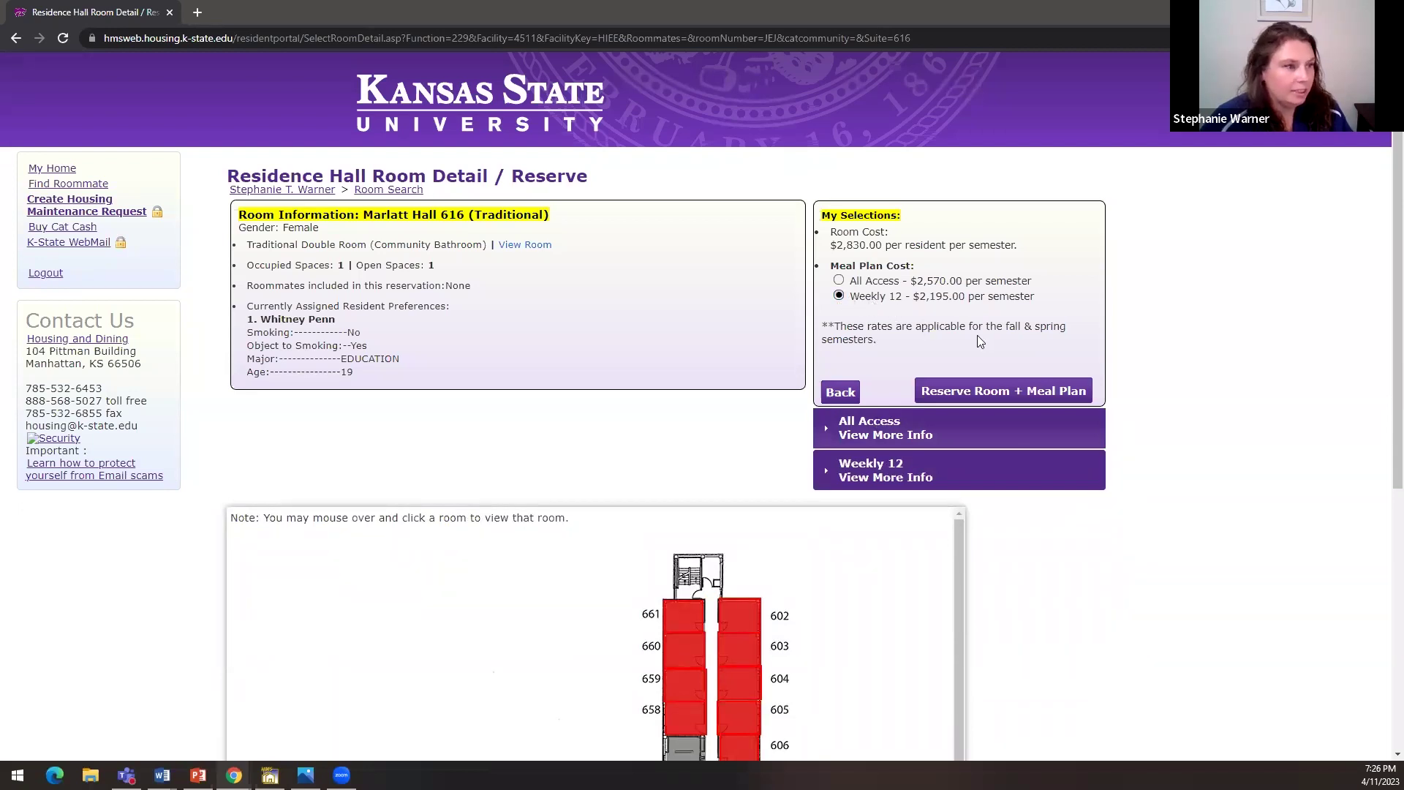
left_click(1051, 391)
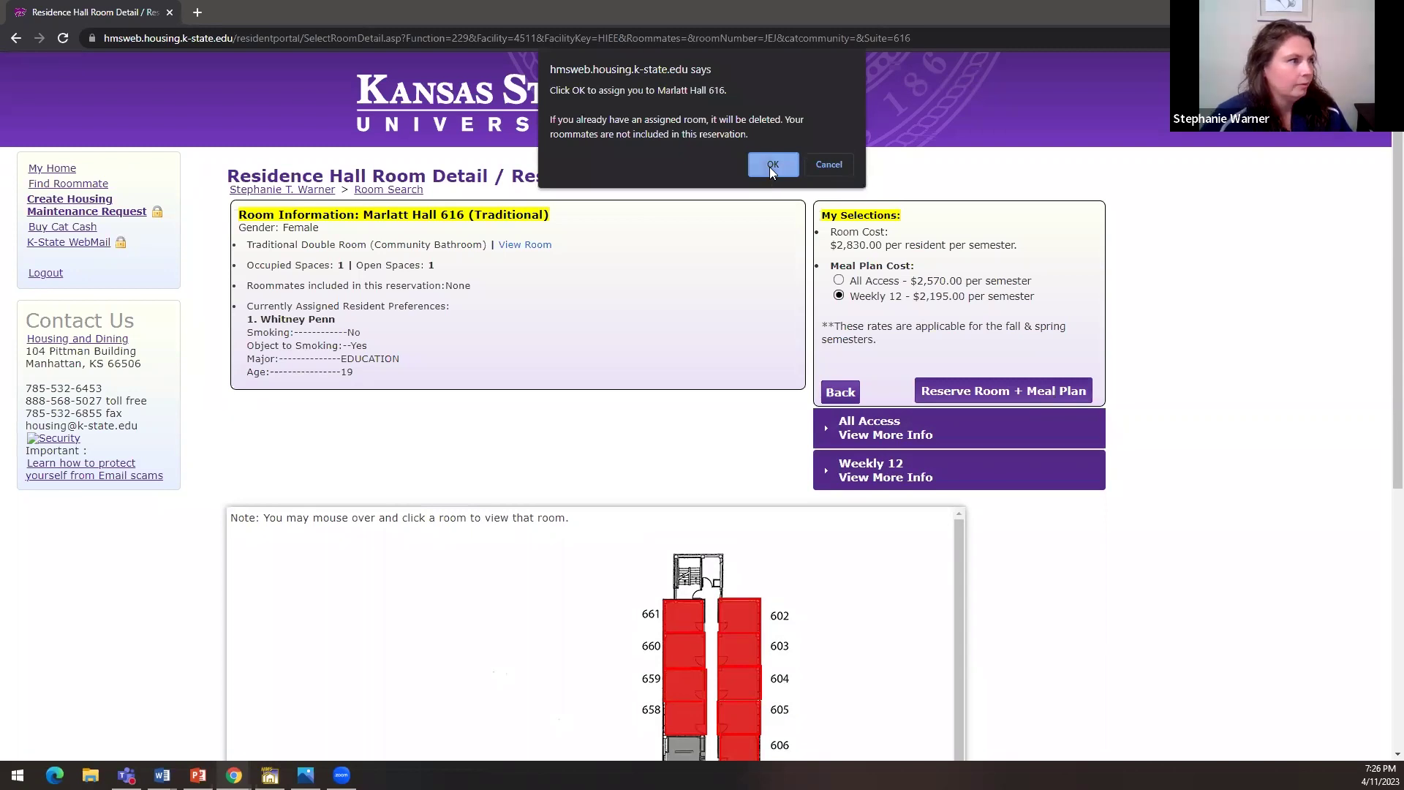
left_click(771, 165)
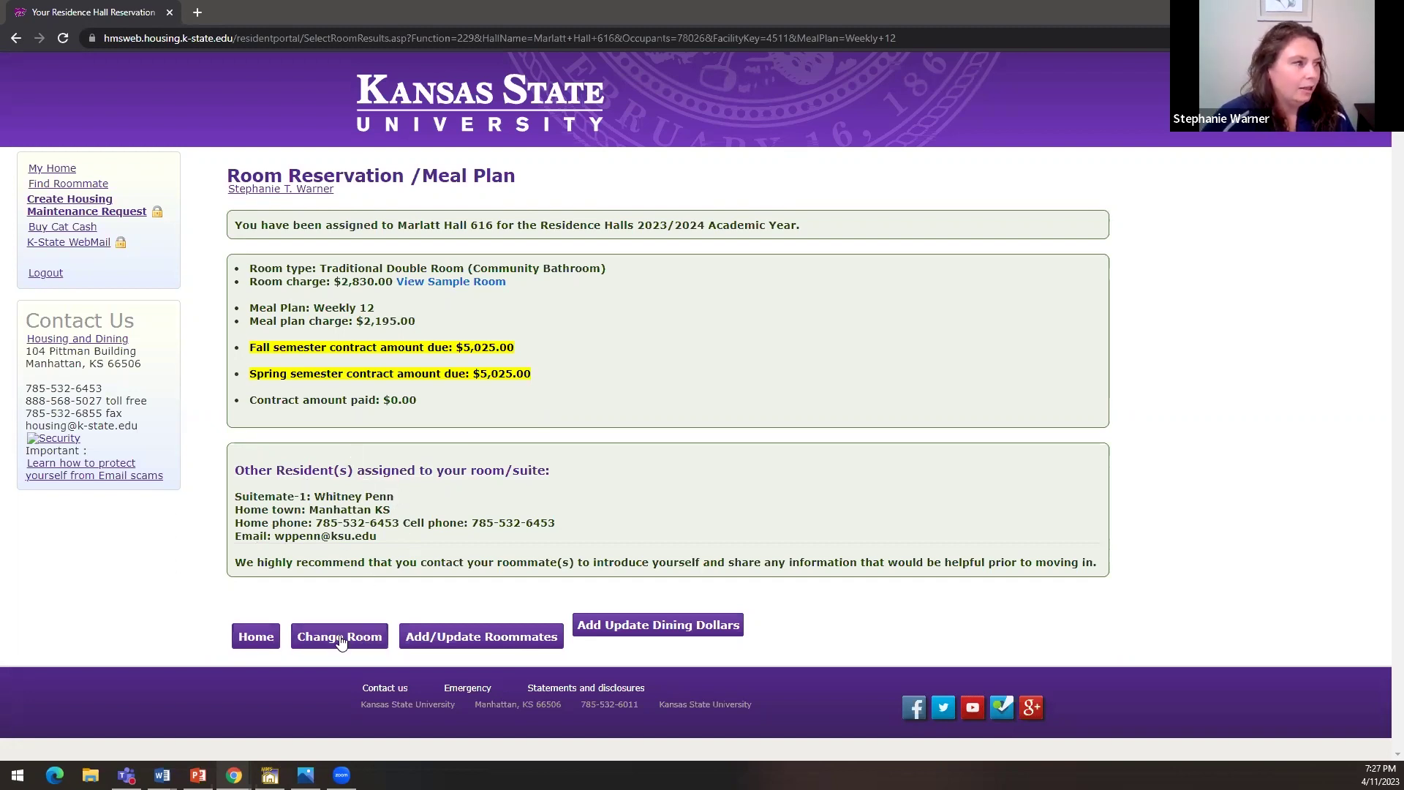
Step: Return to the resident portal home and start a room change from the August 2023-May 2024 residence hall room selection
left_click(42, 170)
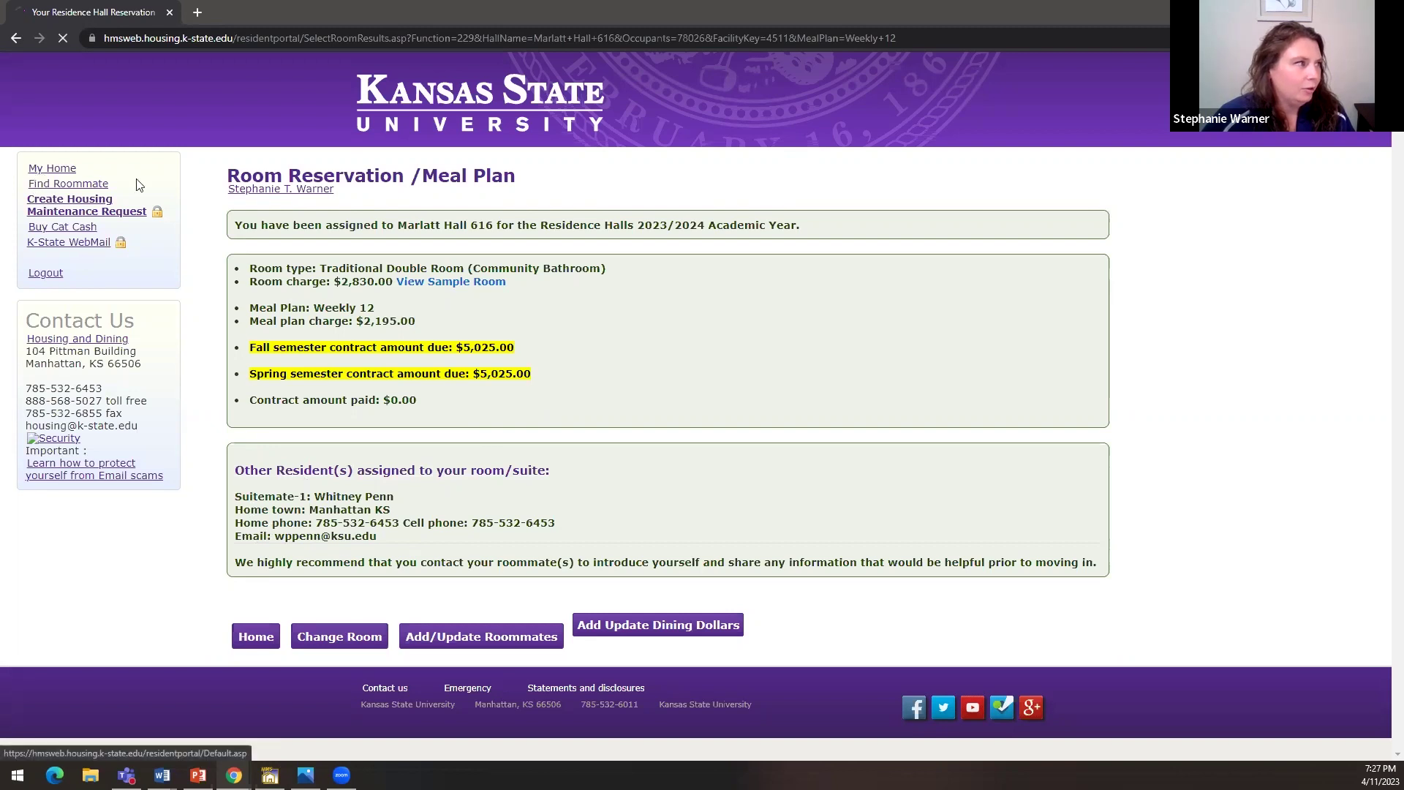
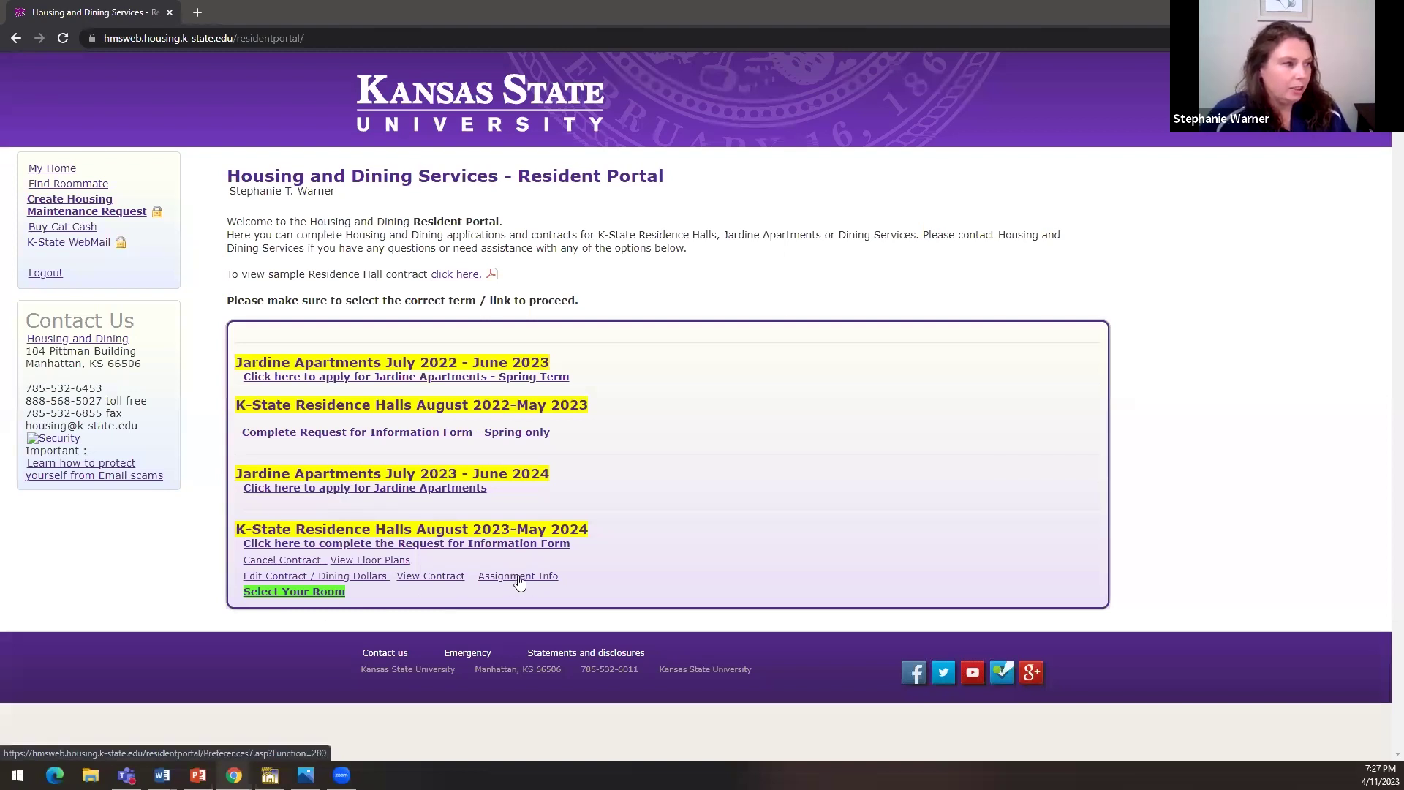
left_click(316, 592)
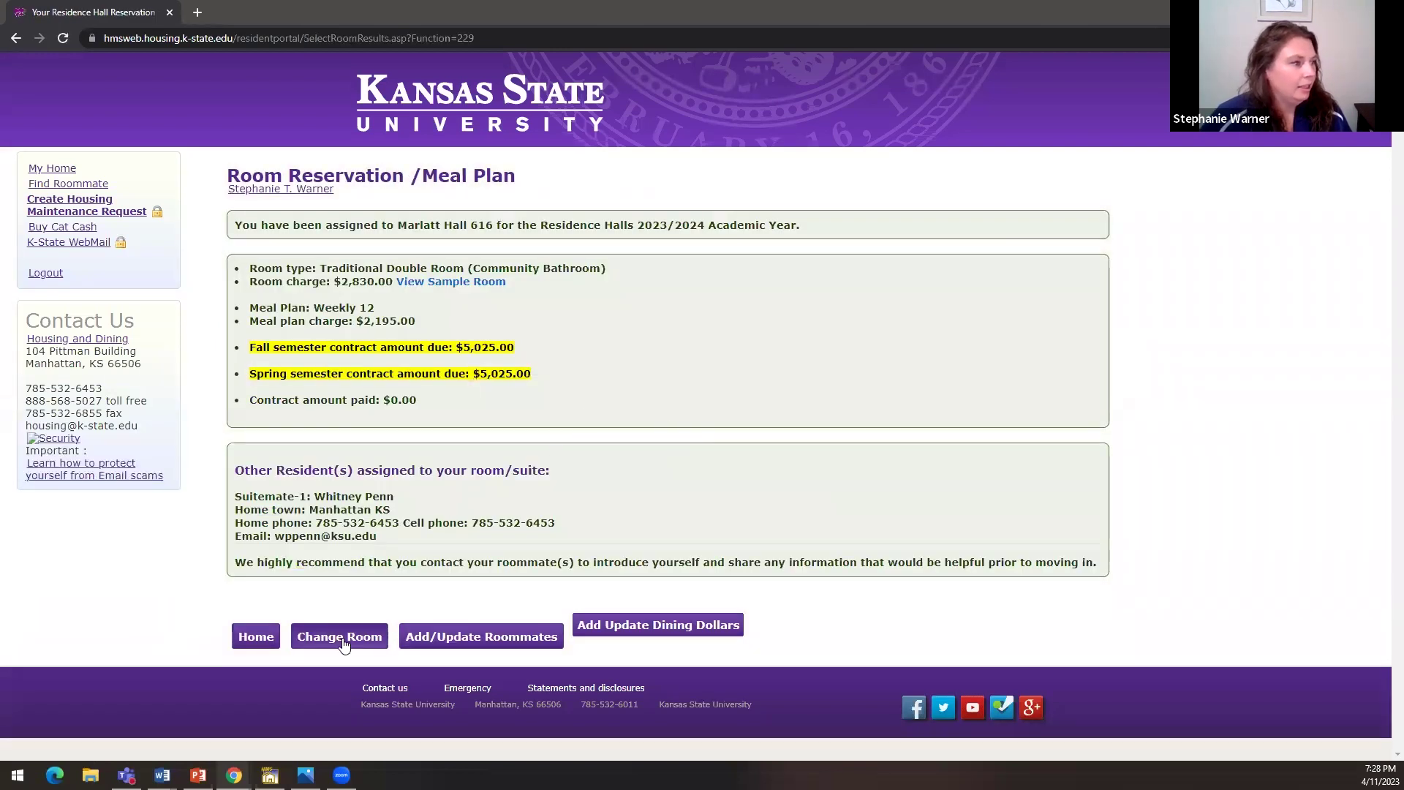
left_click(340, 637)
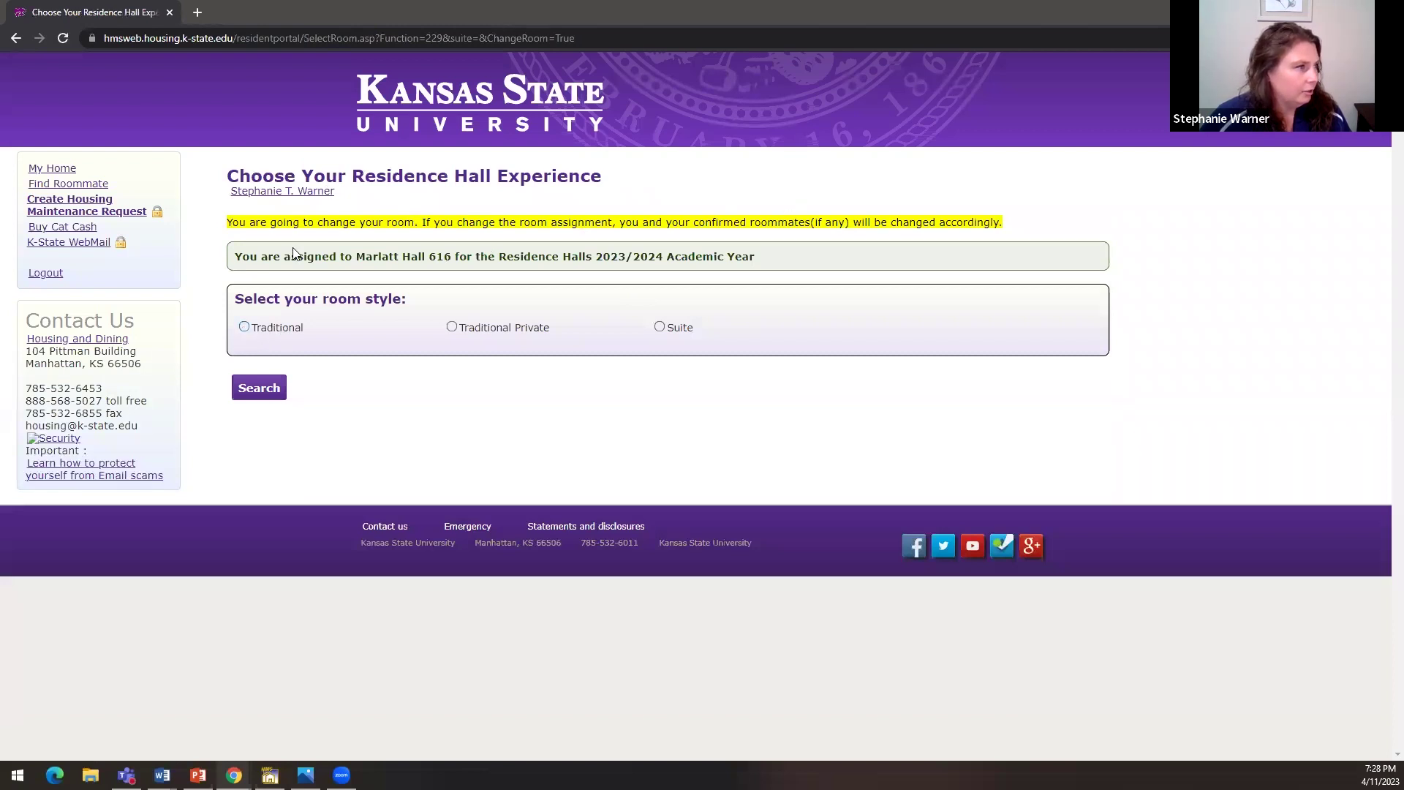
Step: Search for a replacement room with the Traditional style and the Traditional Double Room (Community Bathroom) type
left_click(244, 327)
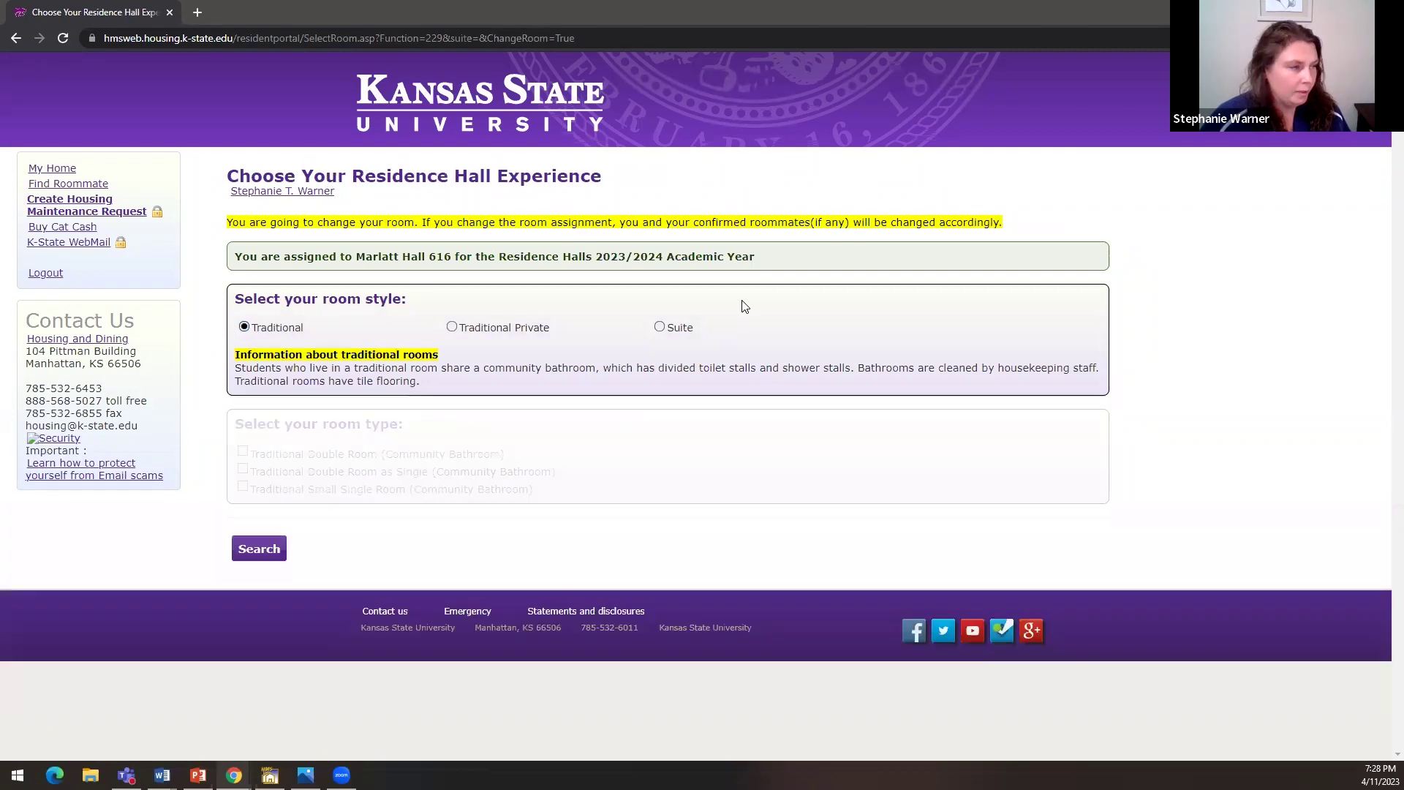
left_click(242, 451)
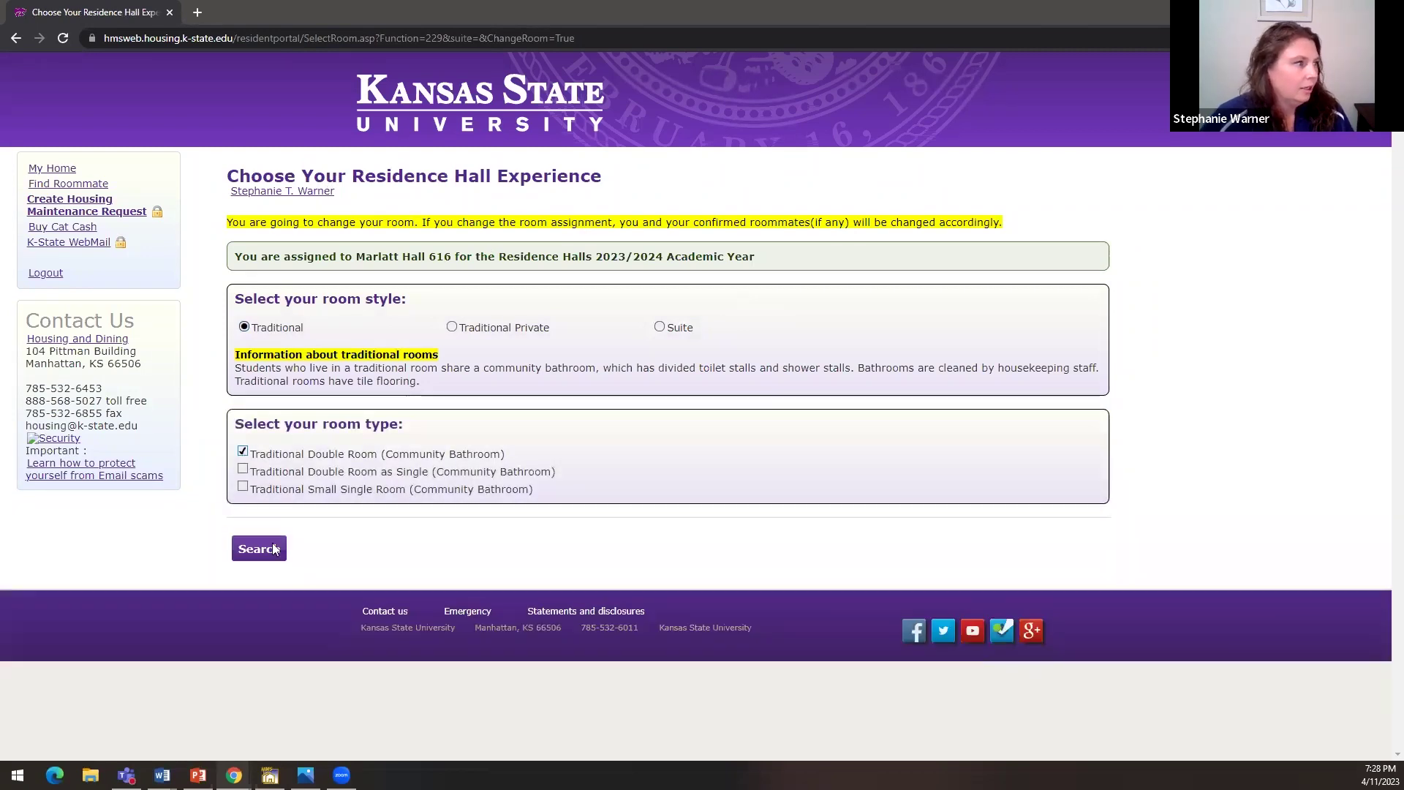
left_click(250, 554)
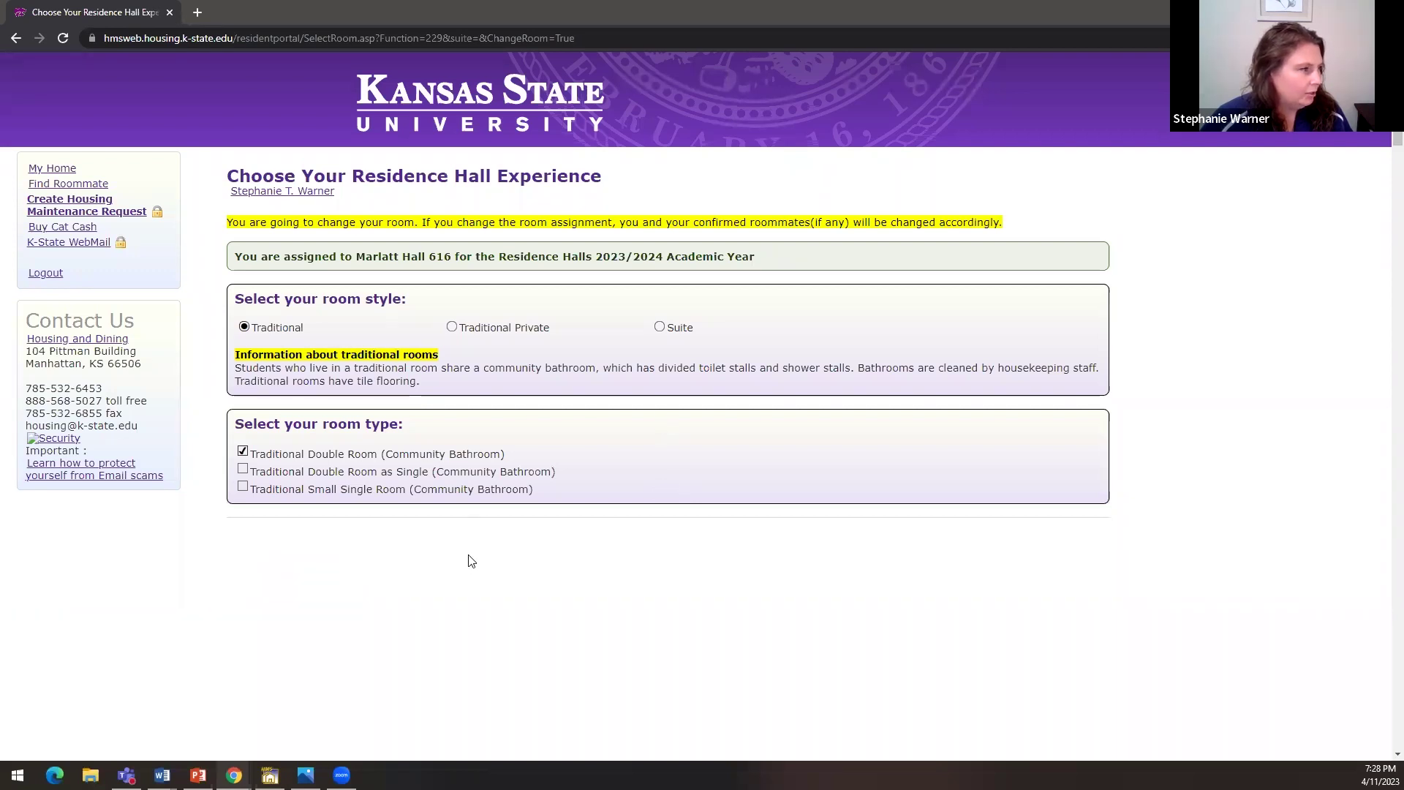
Step: Open room 940 from the Moore Hall traditional double rooms and reserve it with the Weekly 12 meal plan
scroll(402, 417, "down", 2)
left_click(370, 461)
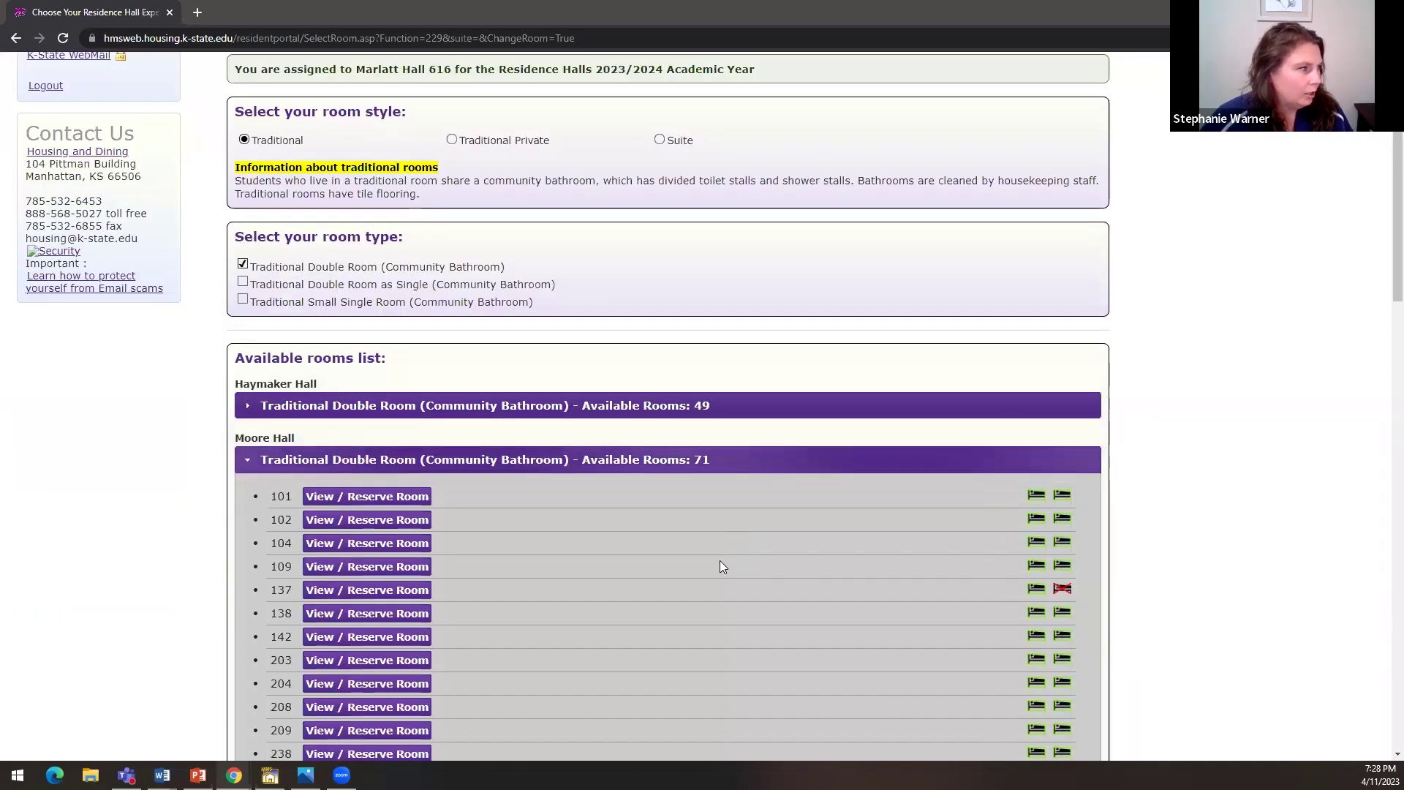
scroll(720, 560, "down", 20)
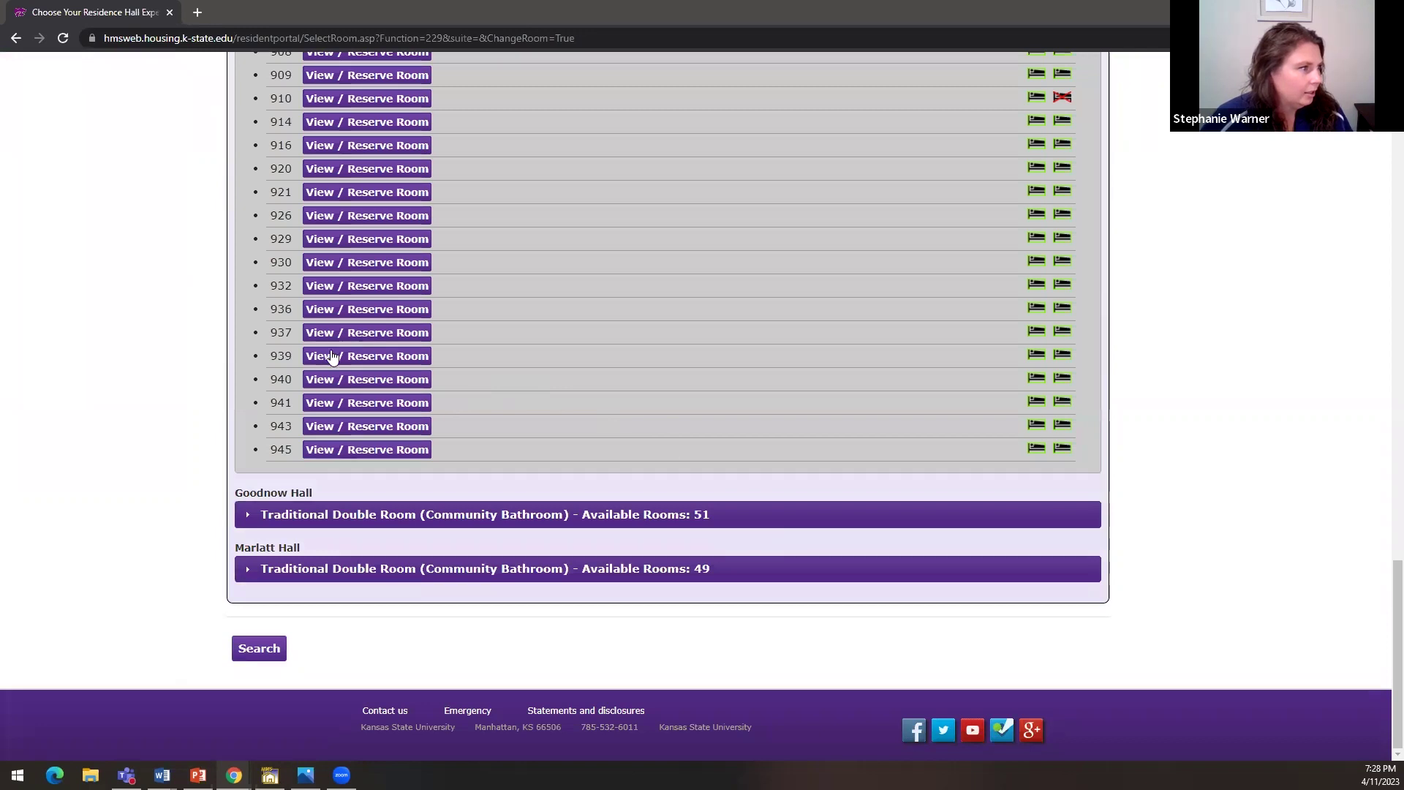
left_click(410, 385)
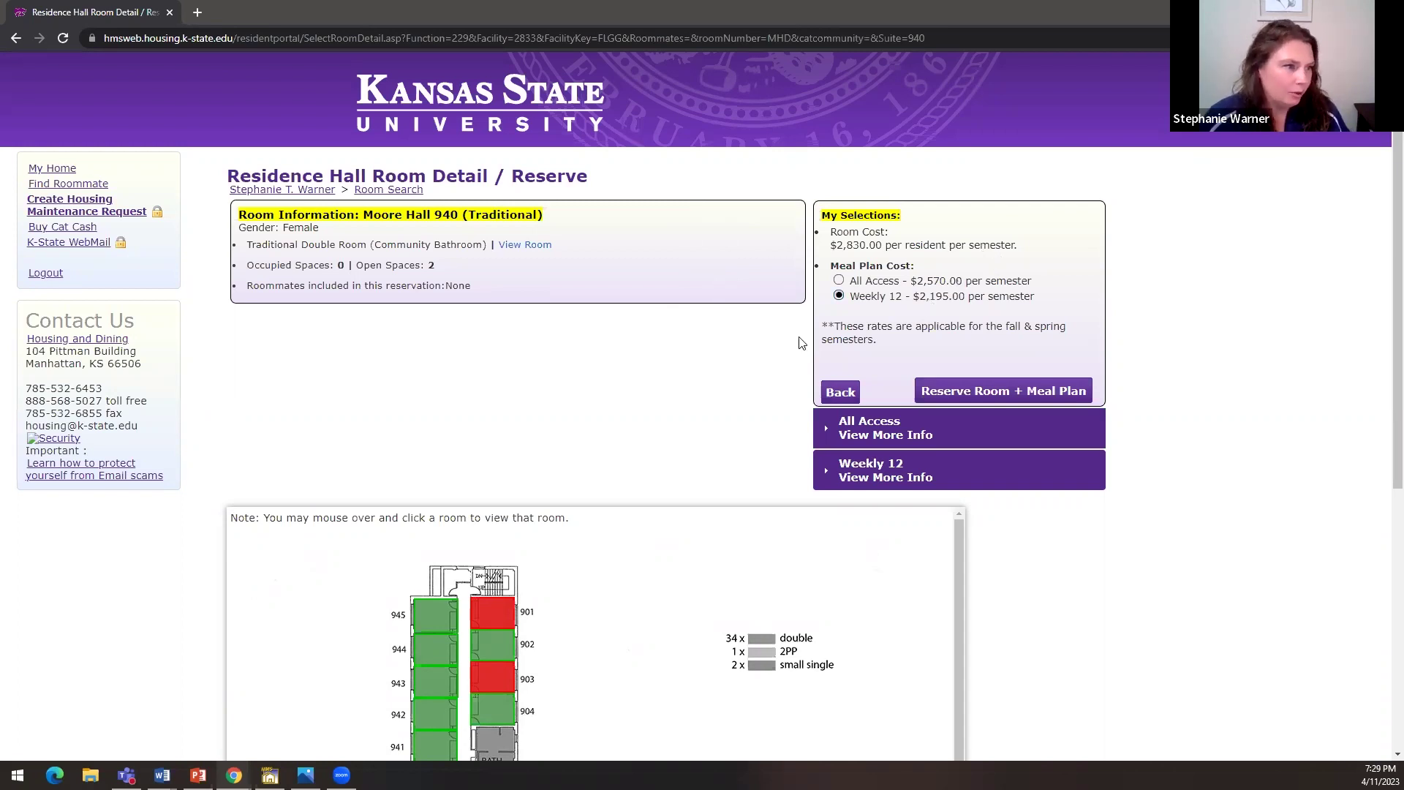
left_click(977, 393)
left_click(776, 166)
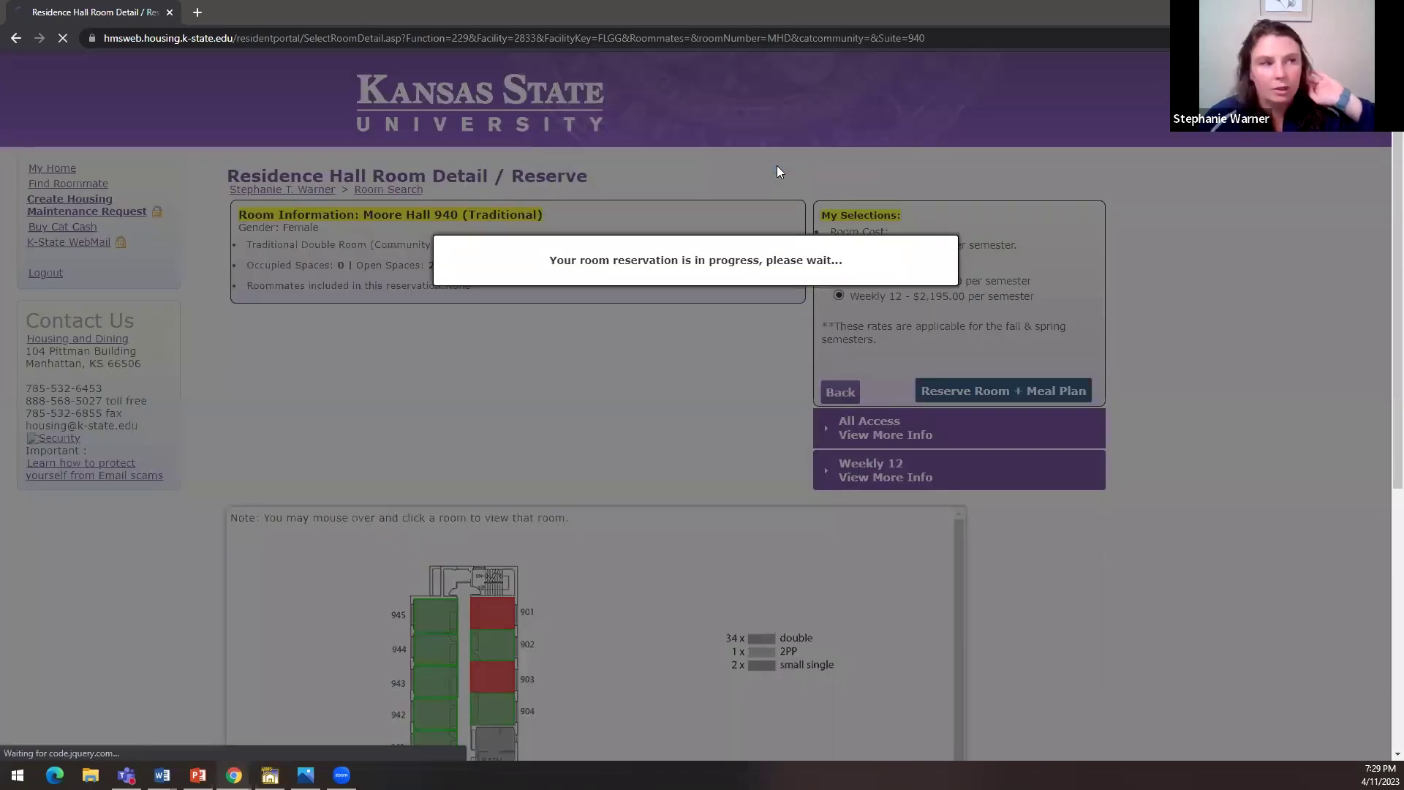
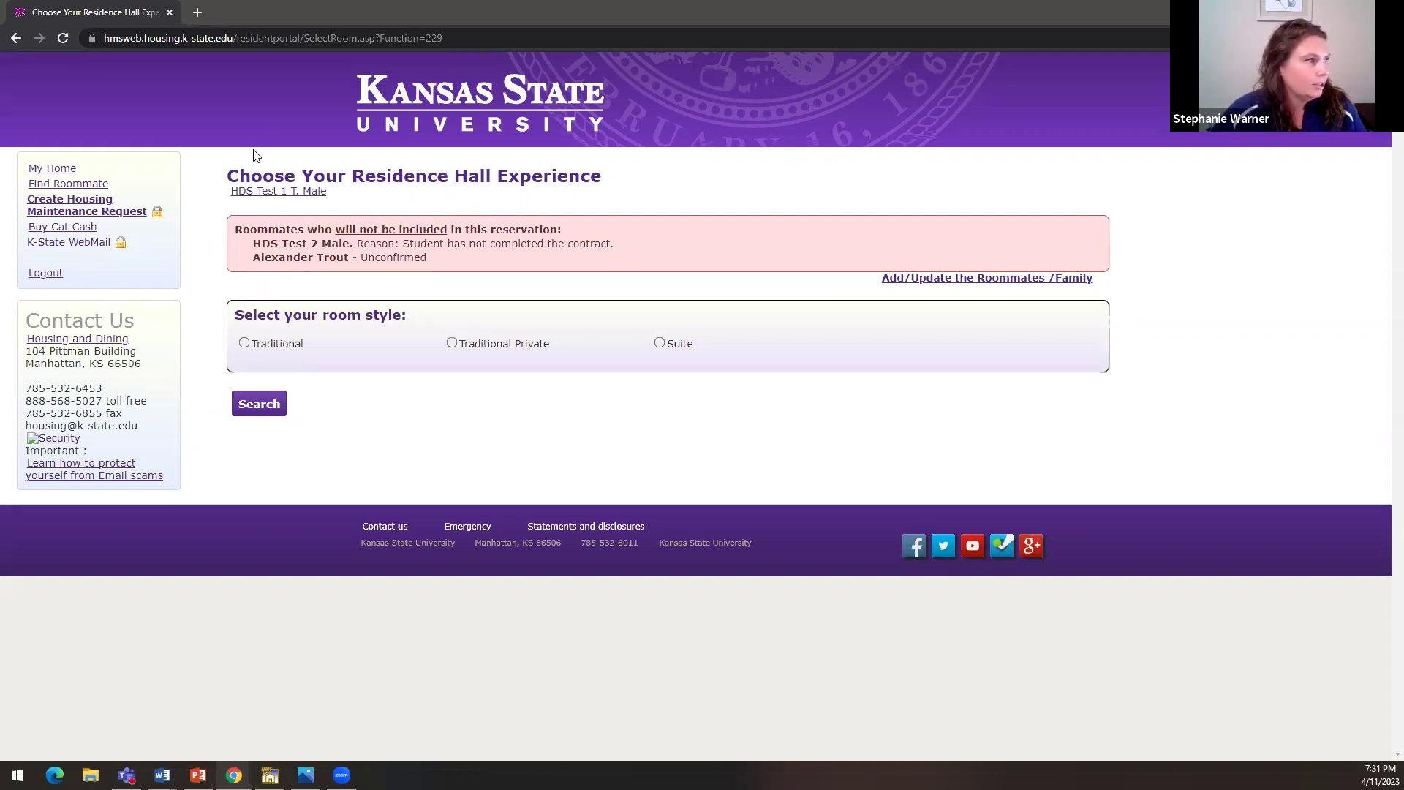
Step: Open the roommate preferences of the August 2023-May 2024 residence hall contract and reload the page to check the second roommate's confirmation status
left_click(51, 184)
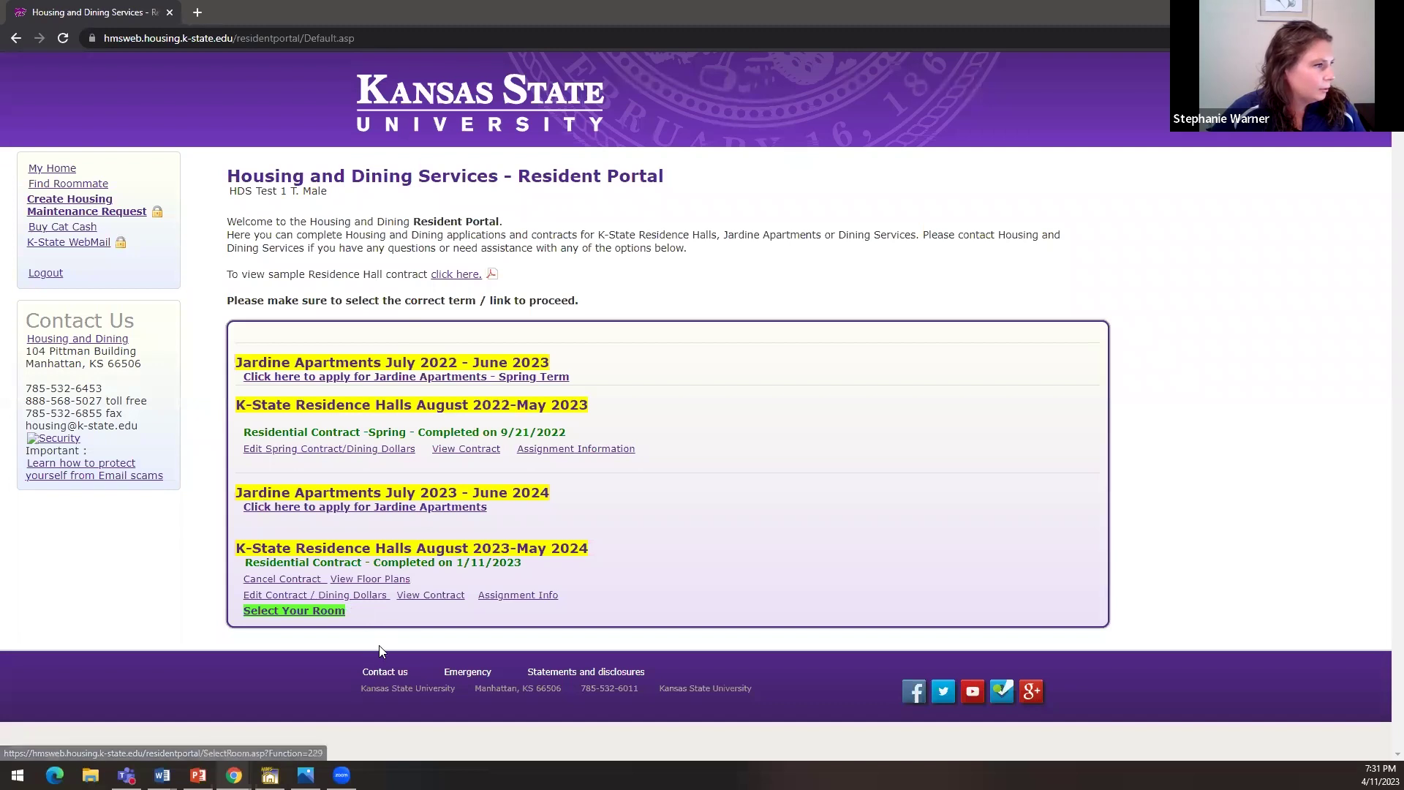
left_click(290, 596)
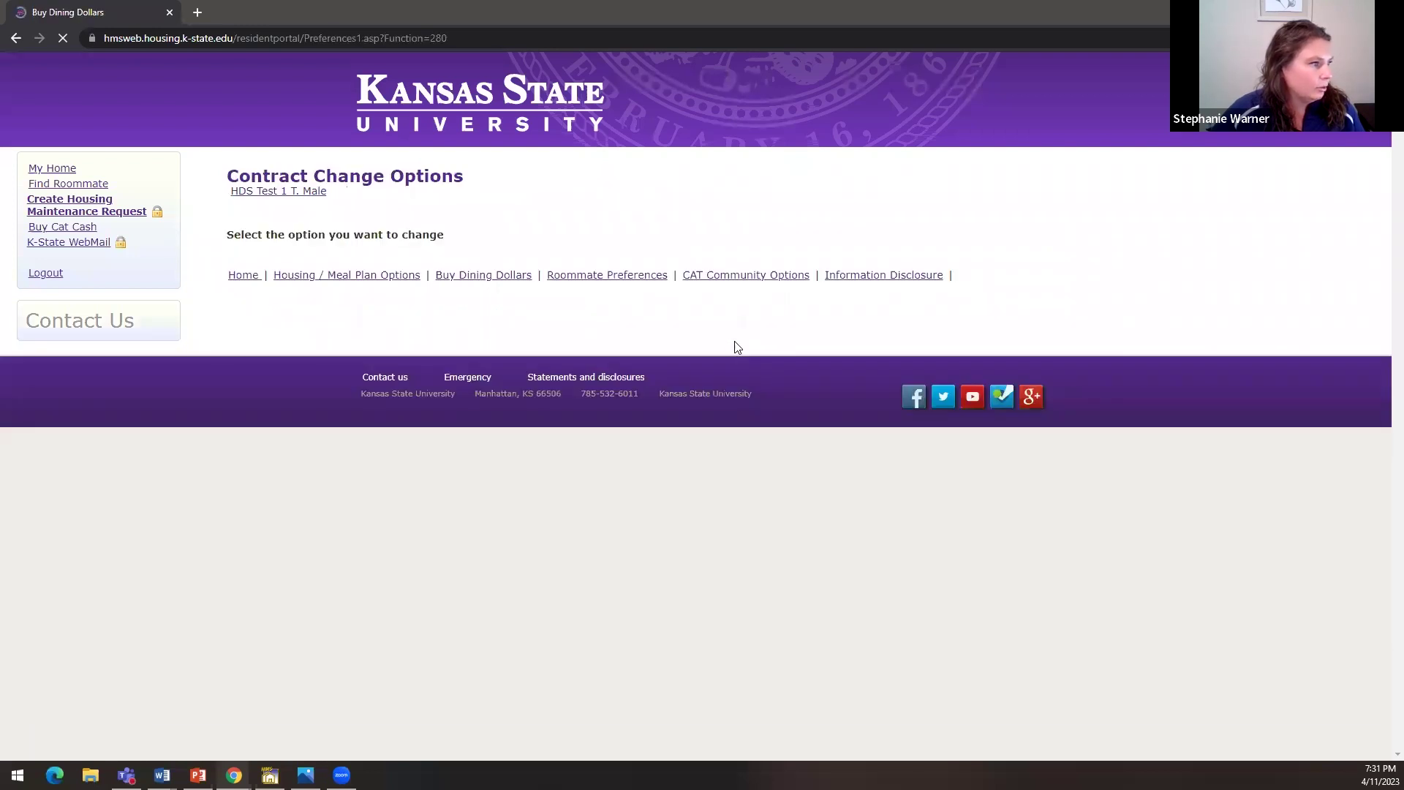
left_click(579, 278)
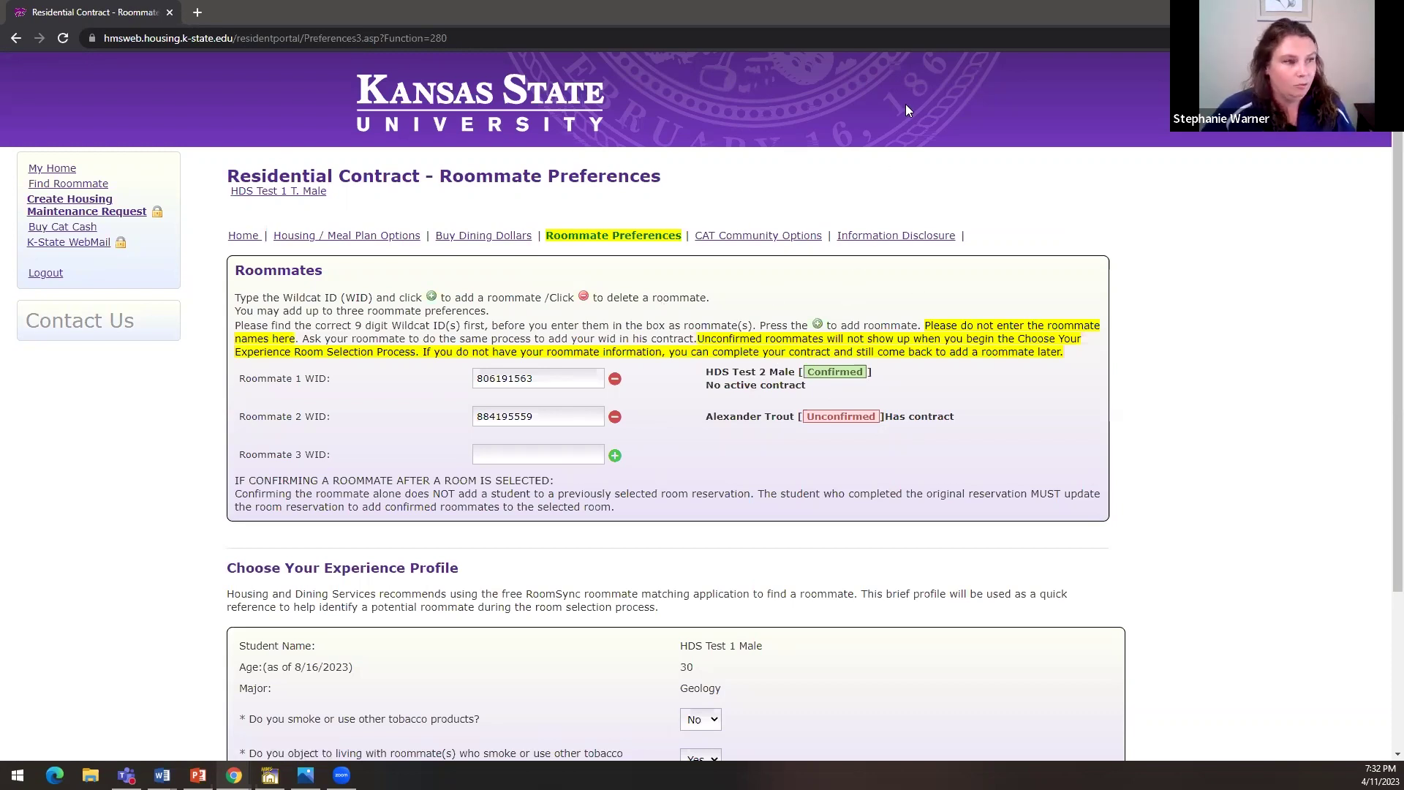
left_click(69, 39)
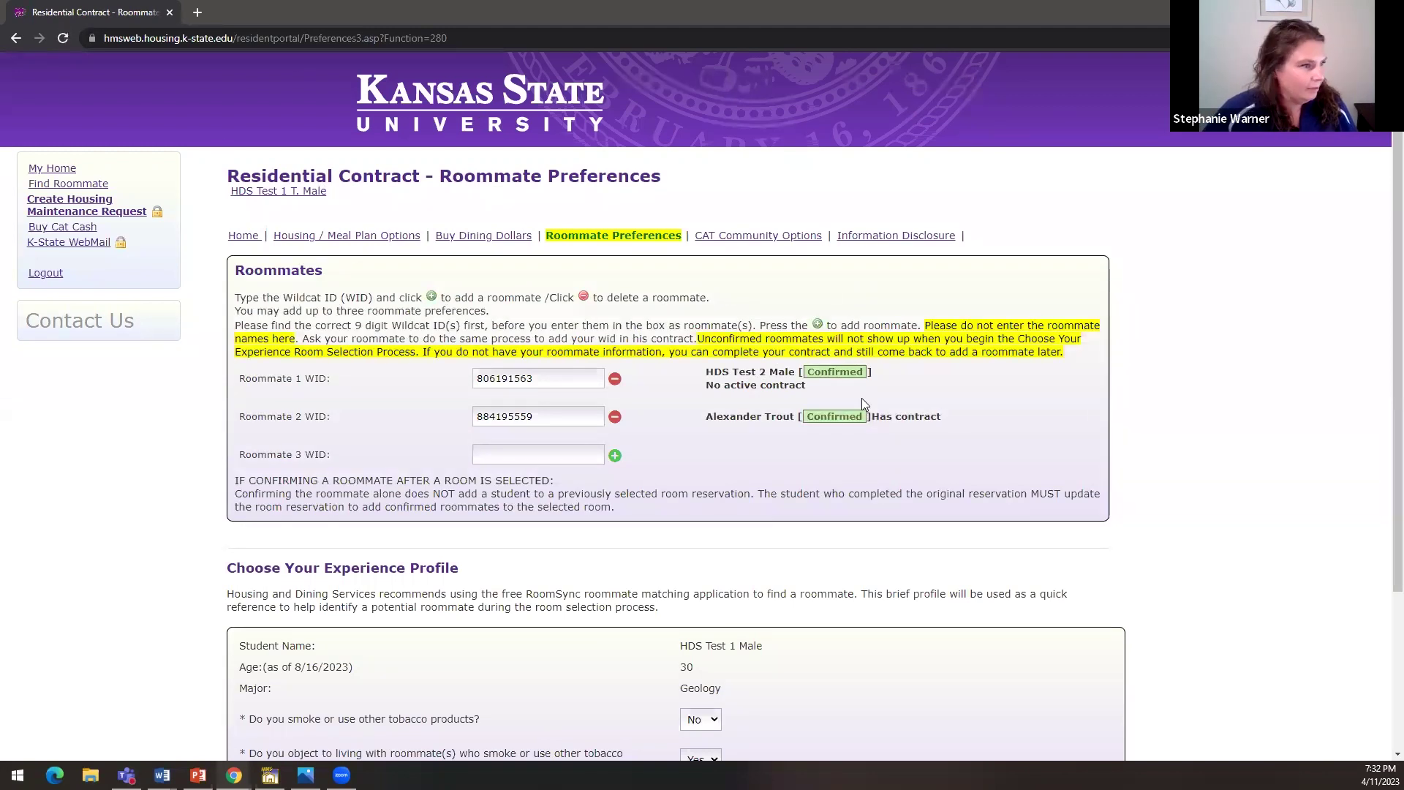
left_click_drag(706, 419, 906, 427)
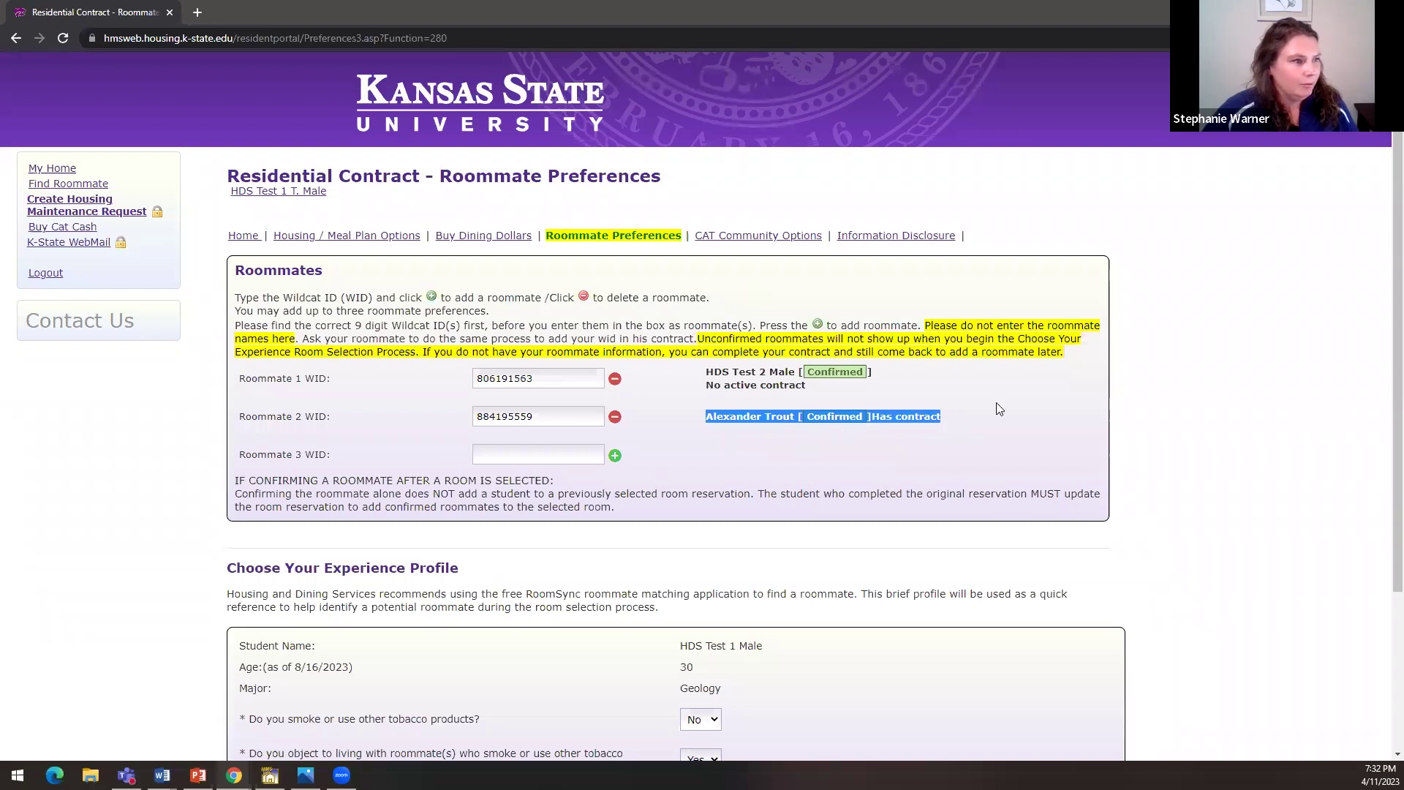
left_click(931, 427)
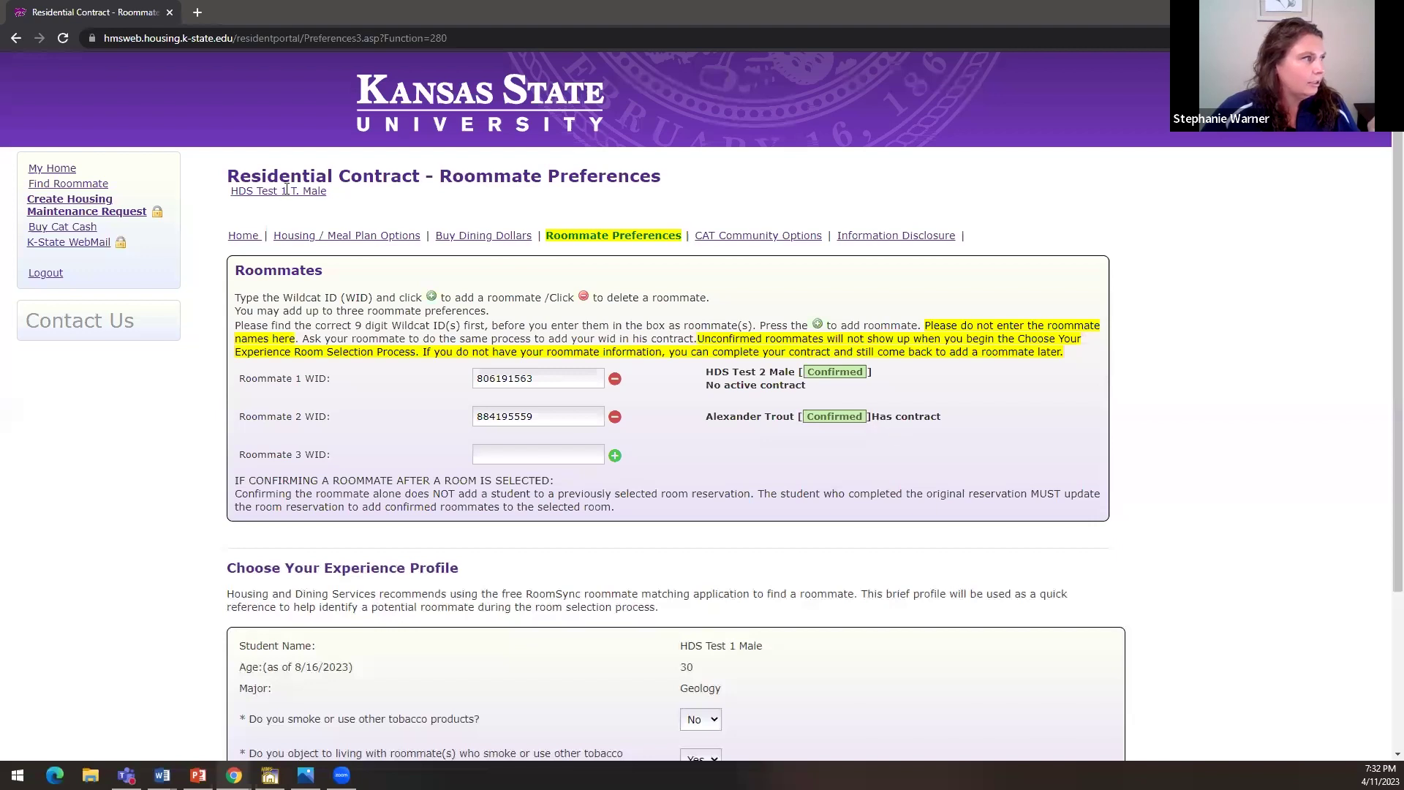
Step: Return to the portal home, open the August 2023-May 2024 room selection and refresh the roommates included in the reservation
left_click(45, 170)
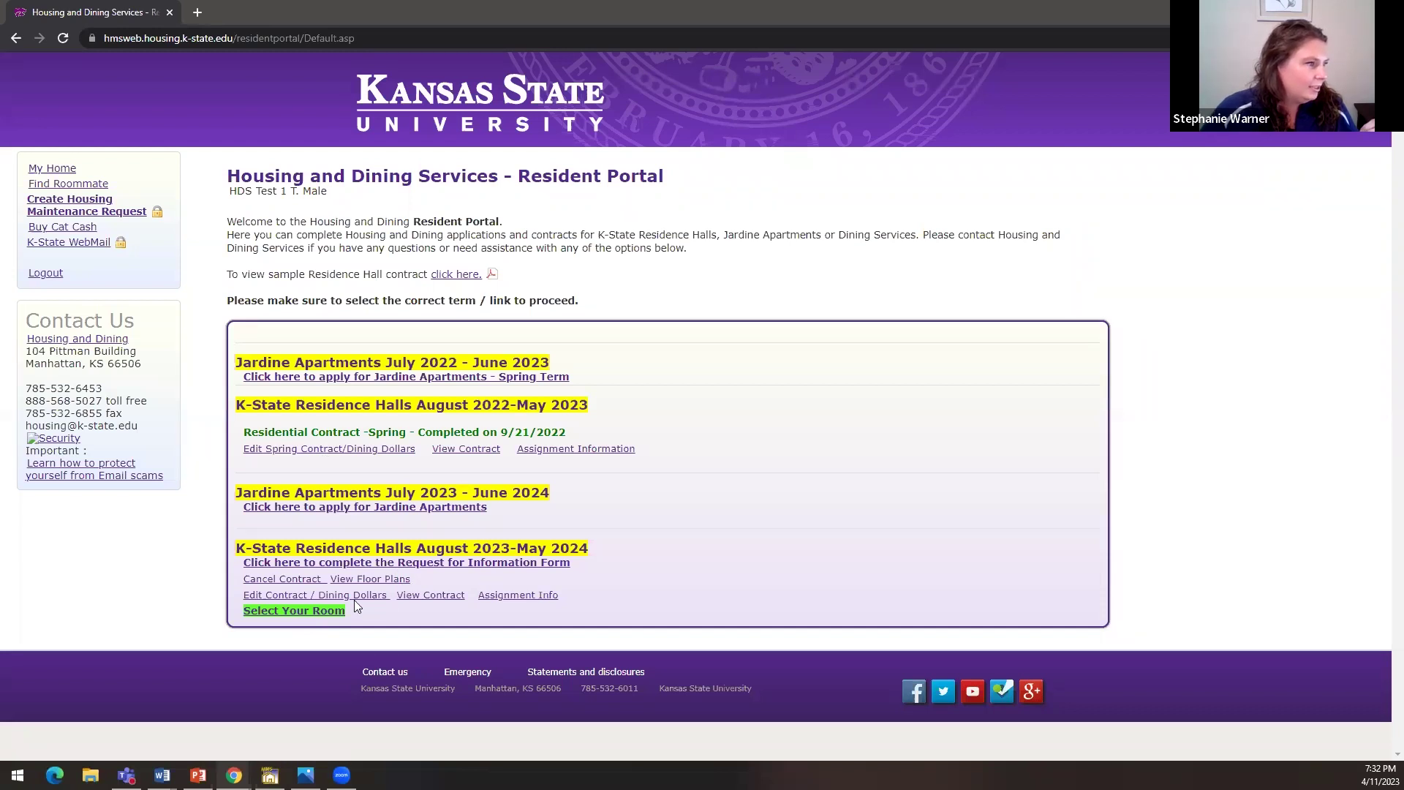
left_click(316, 611)
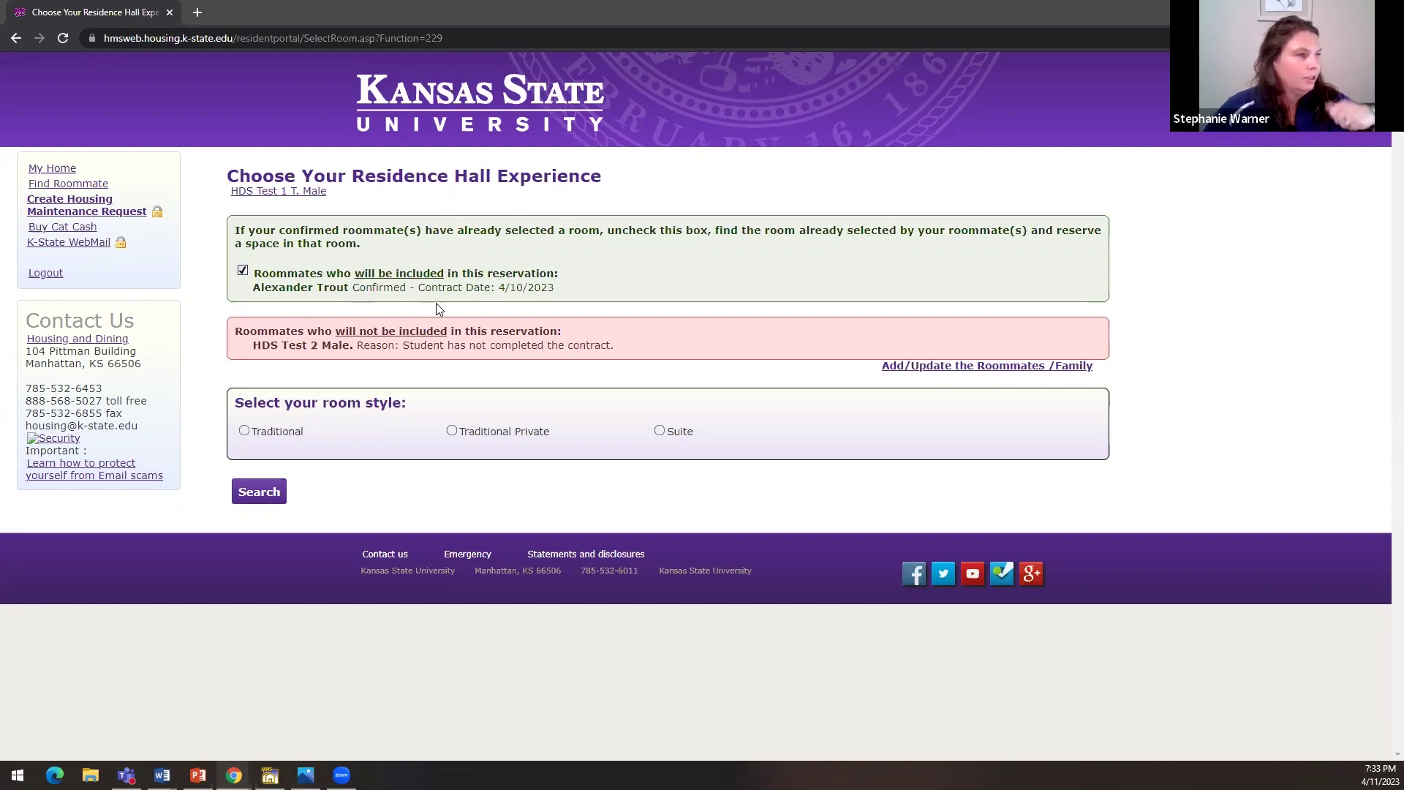
left_click(65, 38)
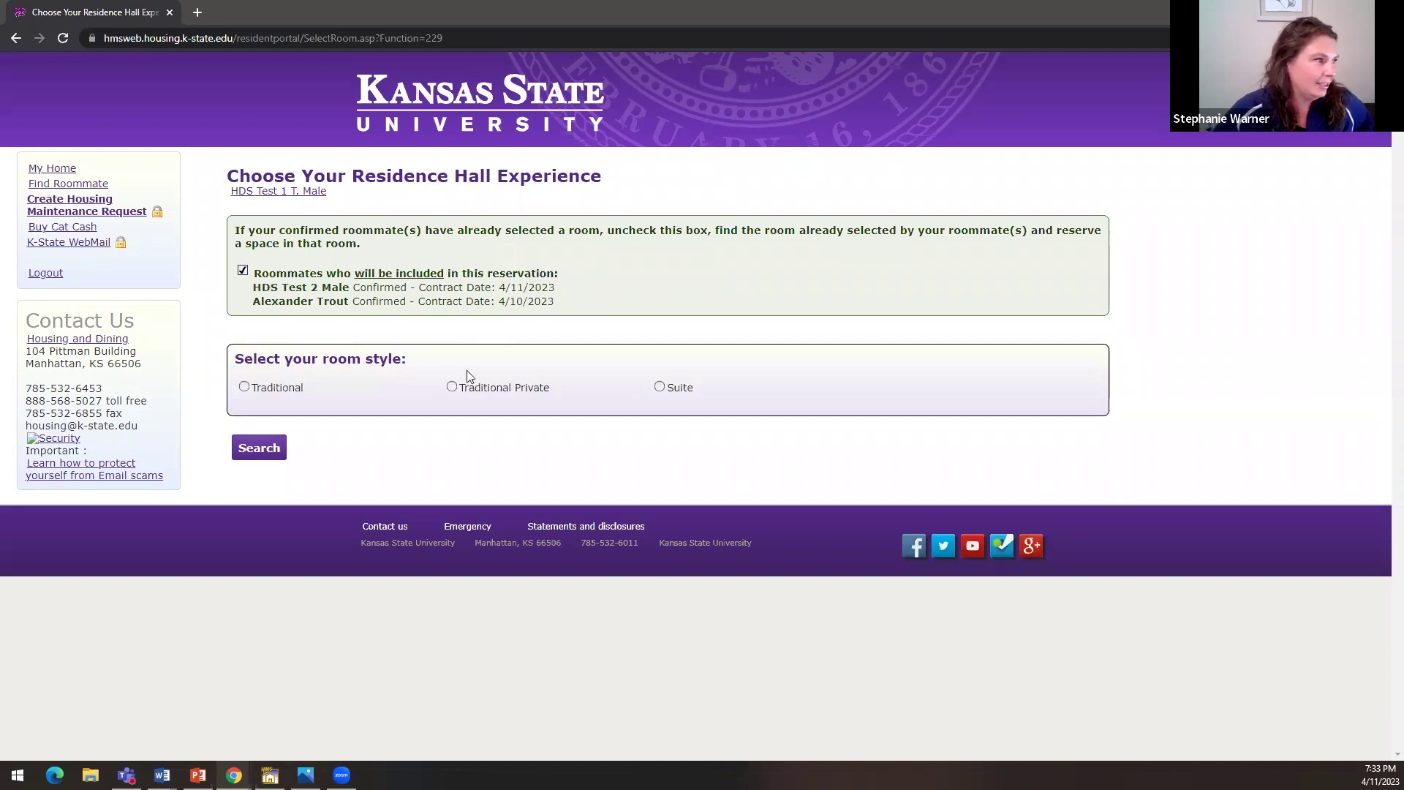
Step: Search for Suite style rooms of the 2 Person by 2 Person Suite (bathroom between) type and expand the Haymaker Hall list
left_click(660, 389)
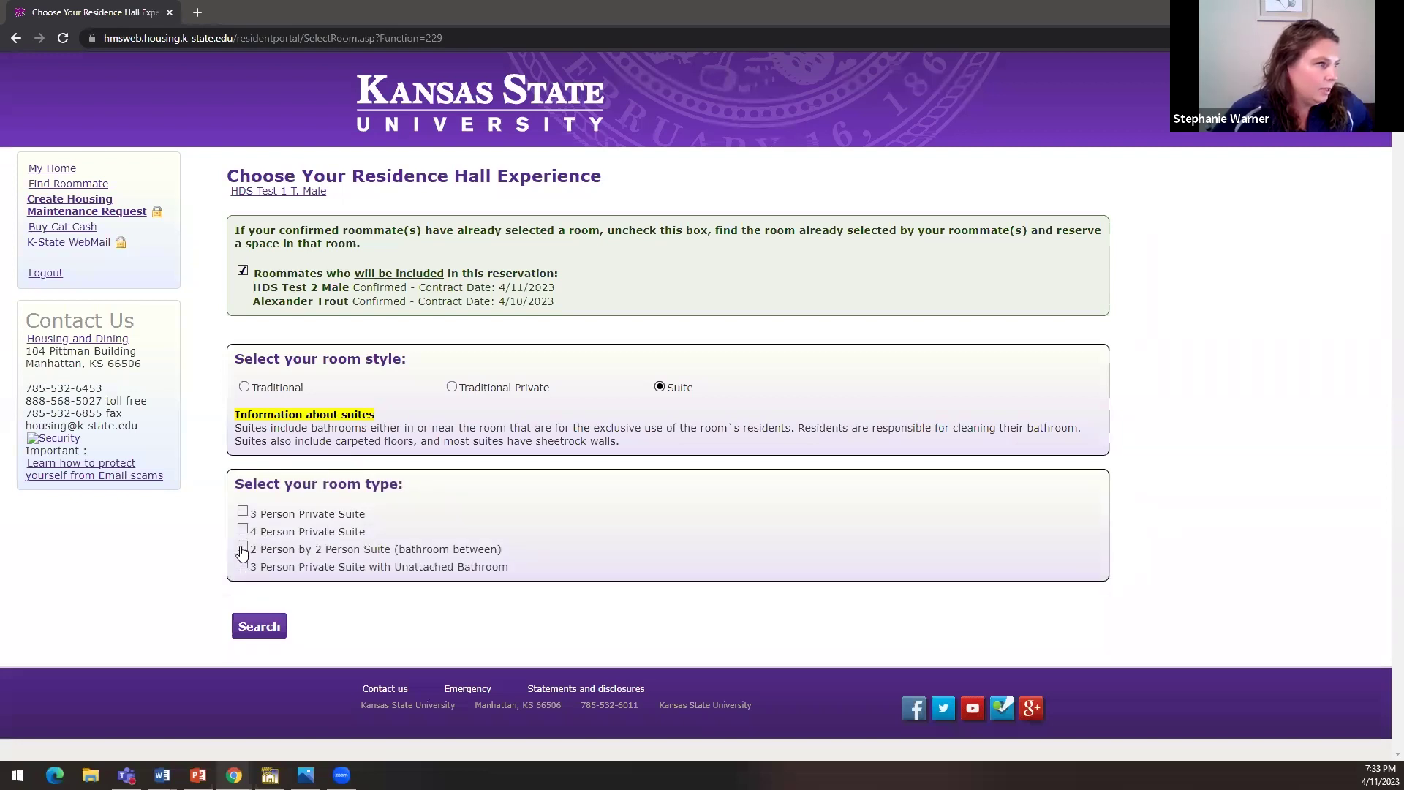
left_click(243, 549)
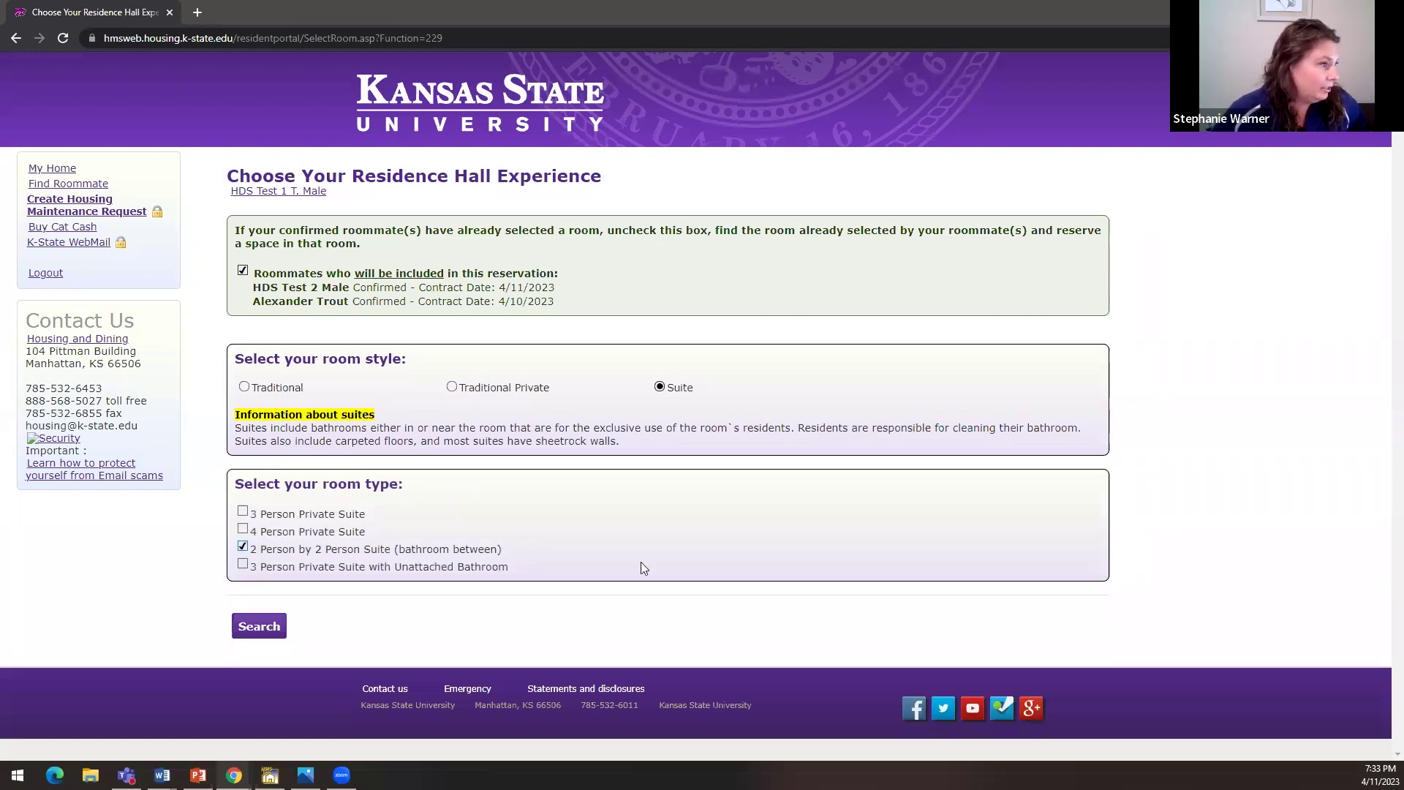
left_click(251, 633)
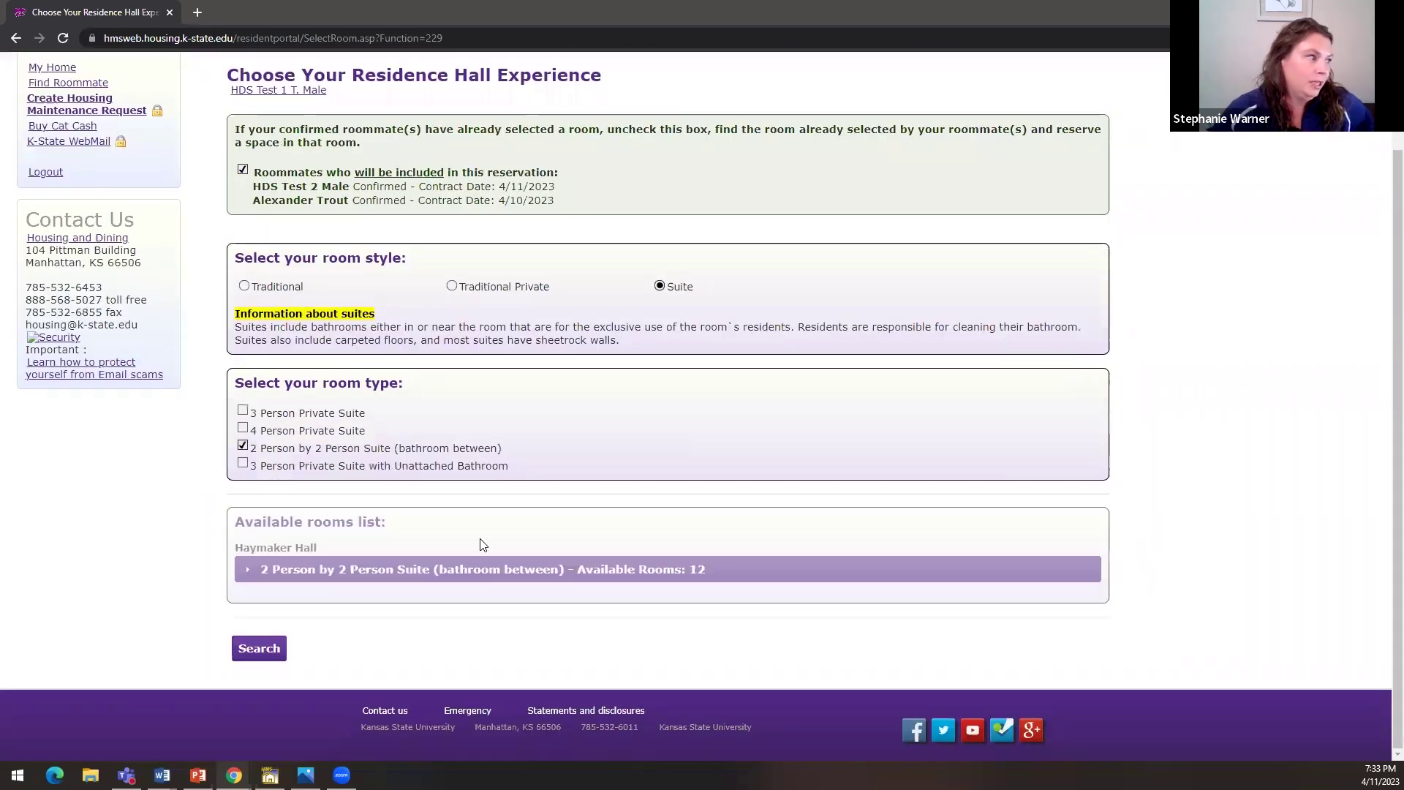
left_click(457, 573)
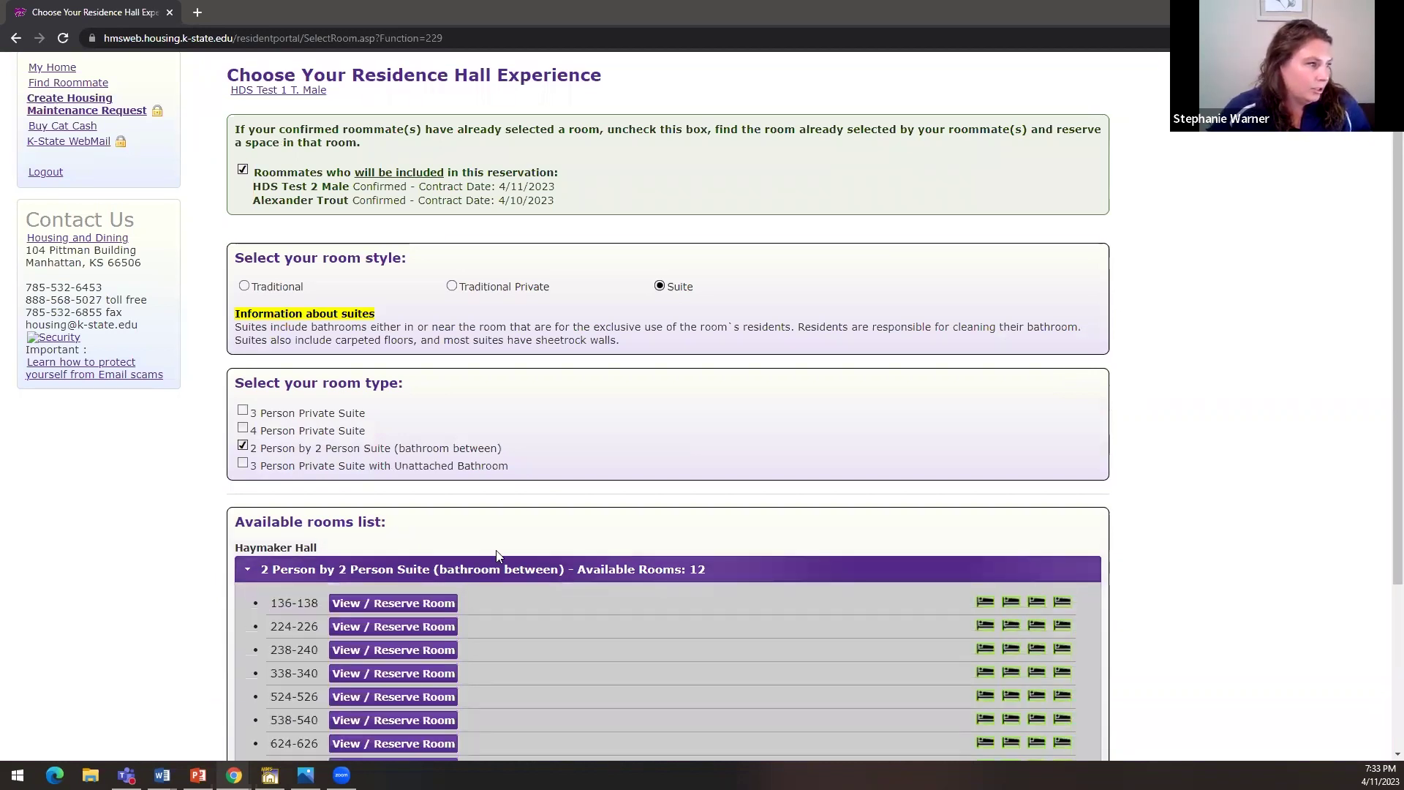
Step: Open suite 338-340 in Haymaker Hall and examine its location on the third floor plan
scroll(601, 527, "down", 4)
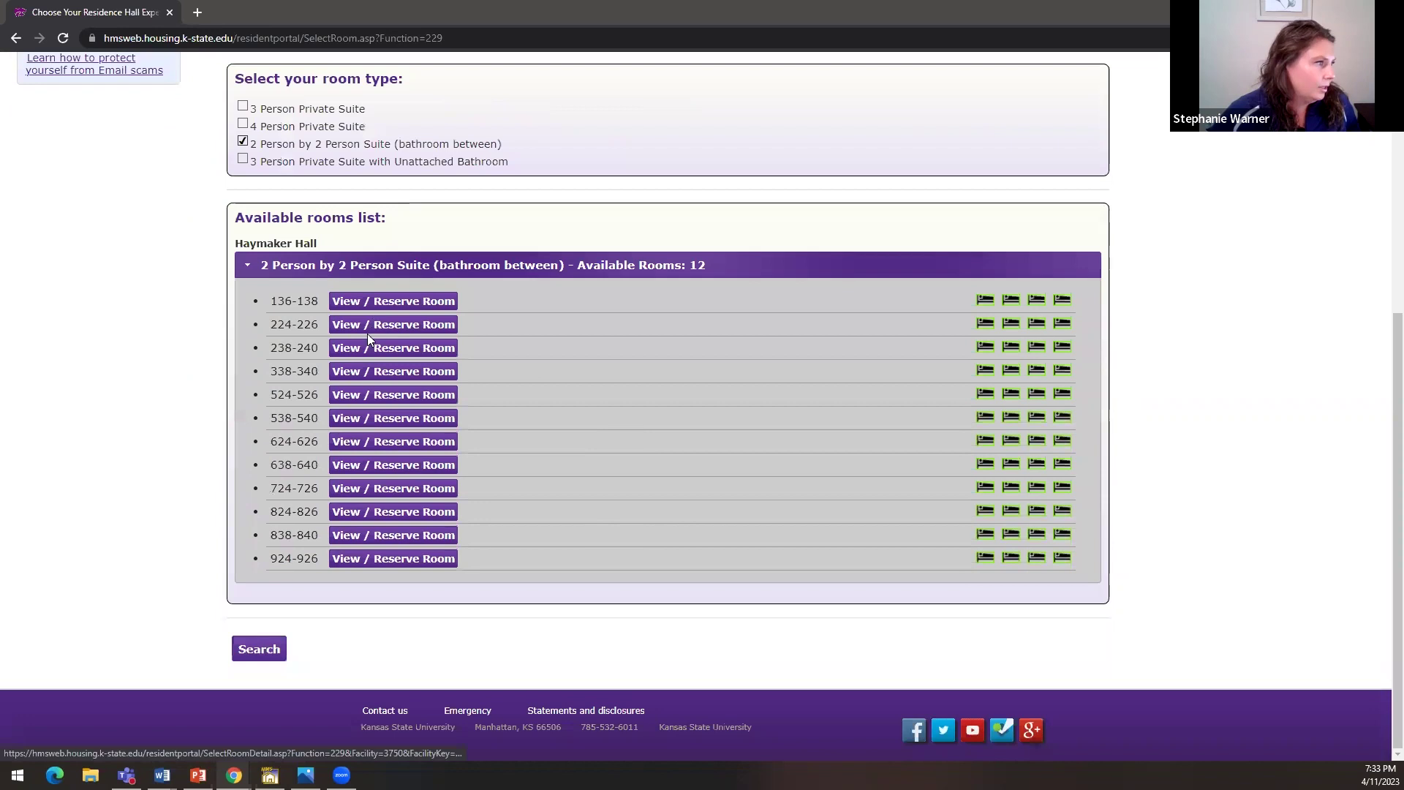
left_click(386, 372)
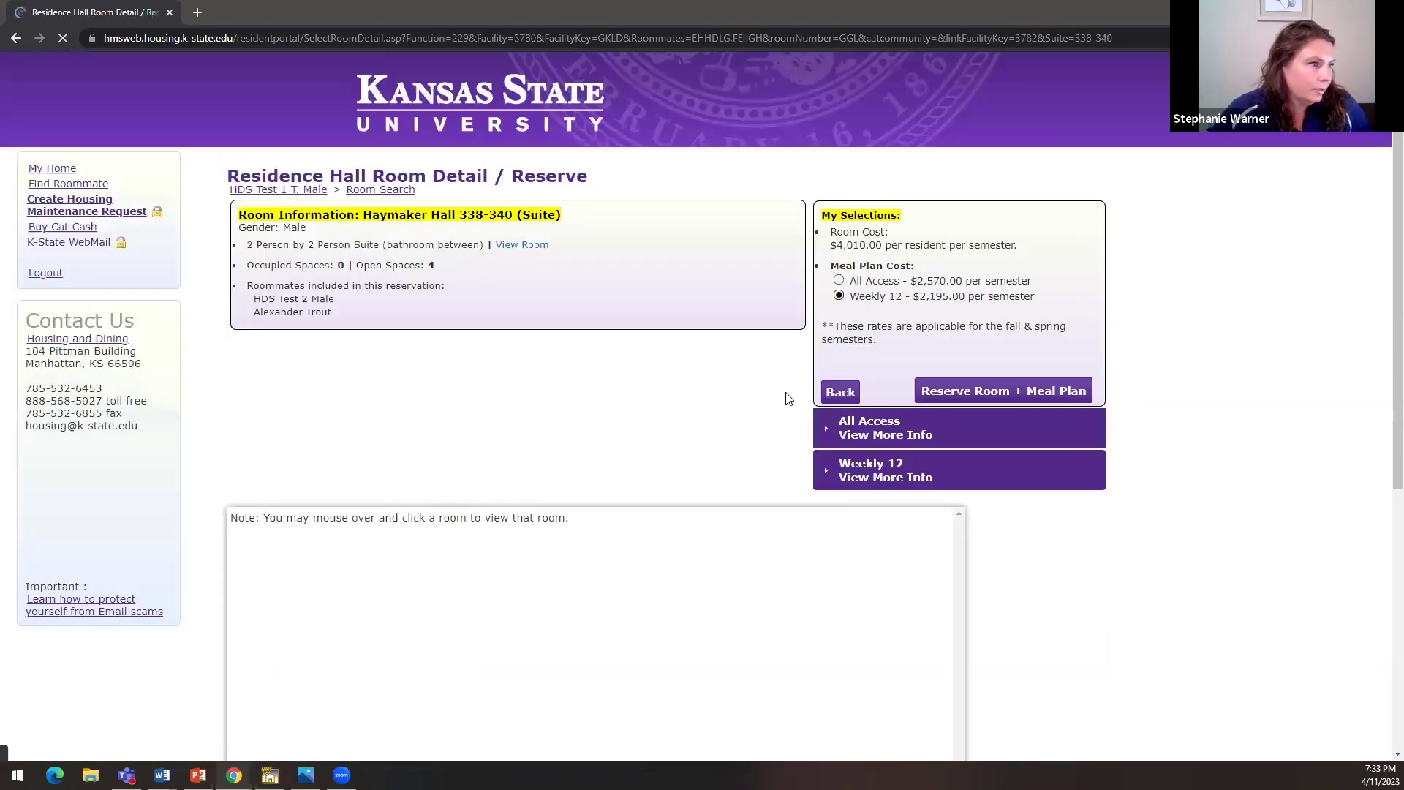
scroll(633, 573, "down", 3)
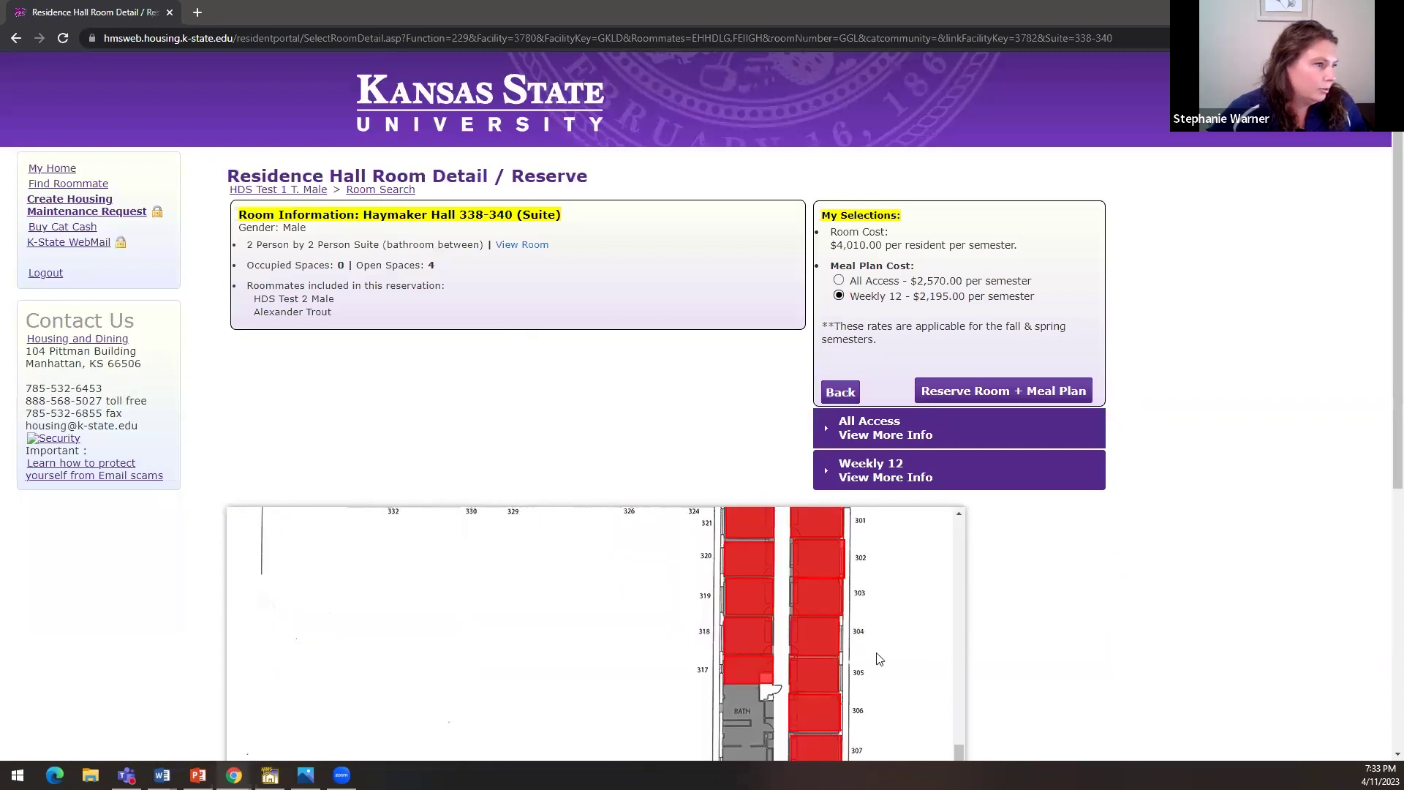
scroll(878, 658, "down", 6)
scroll(924, 285, "up", 3)
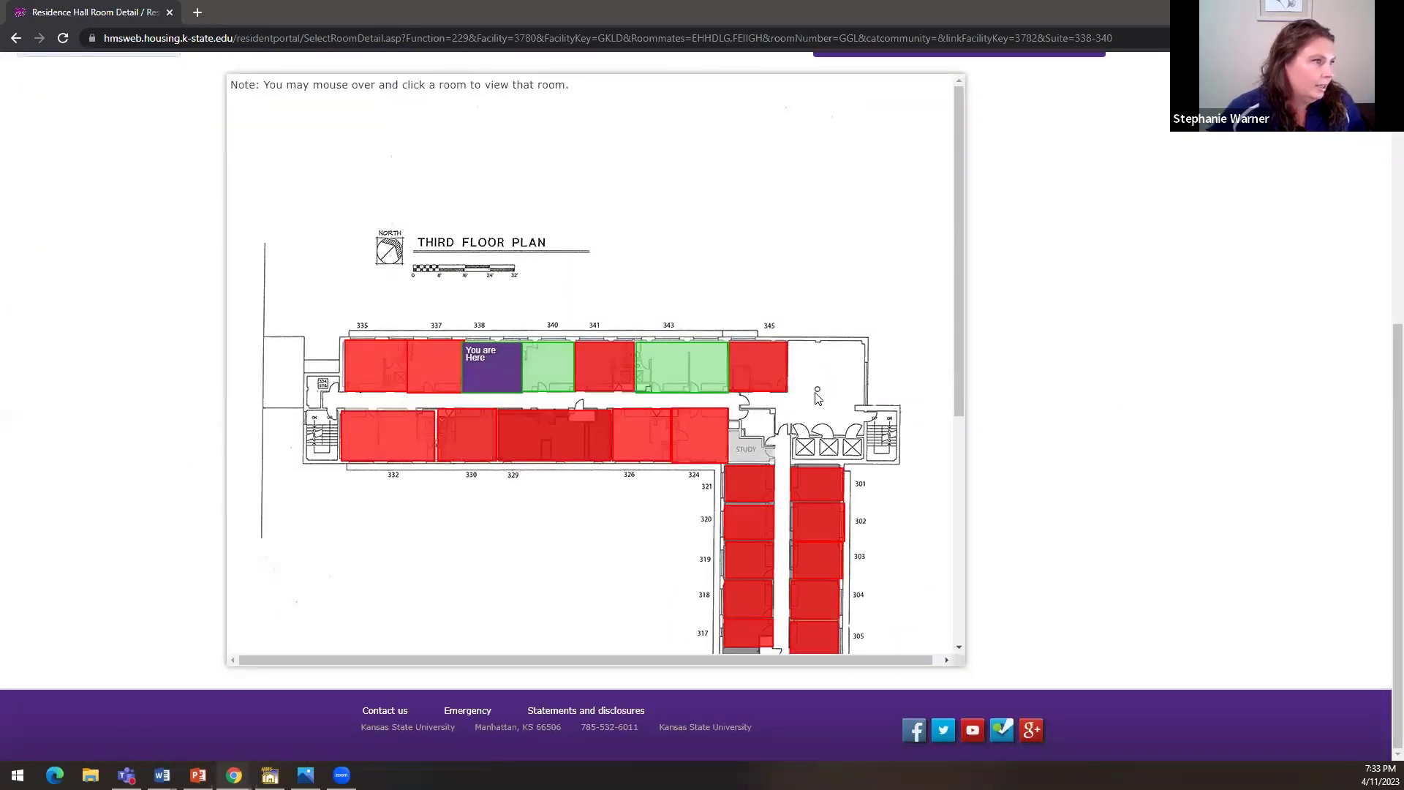
scroll(821, 394, "up", 6)
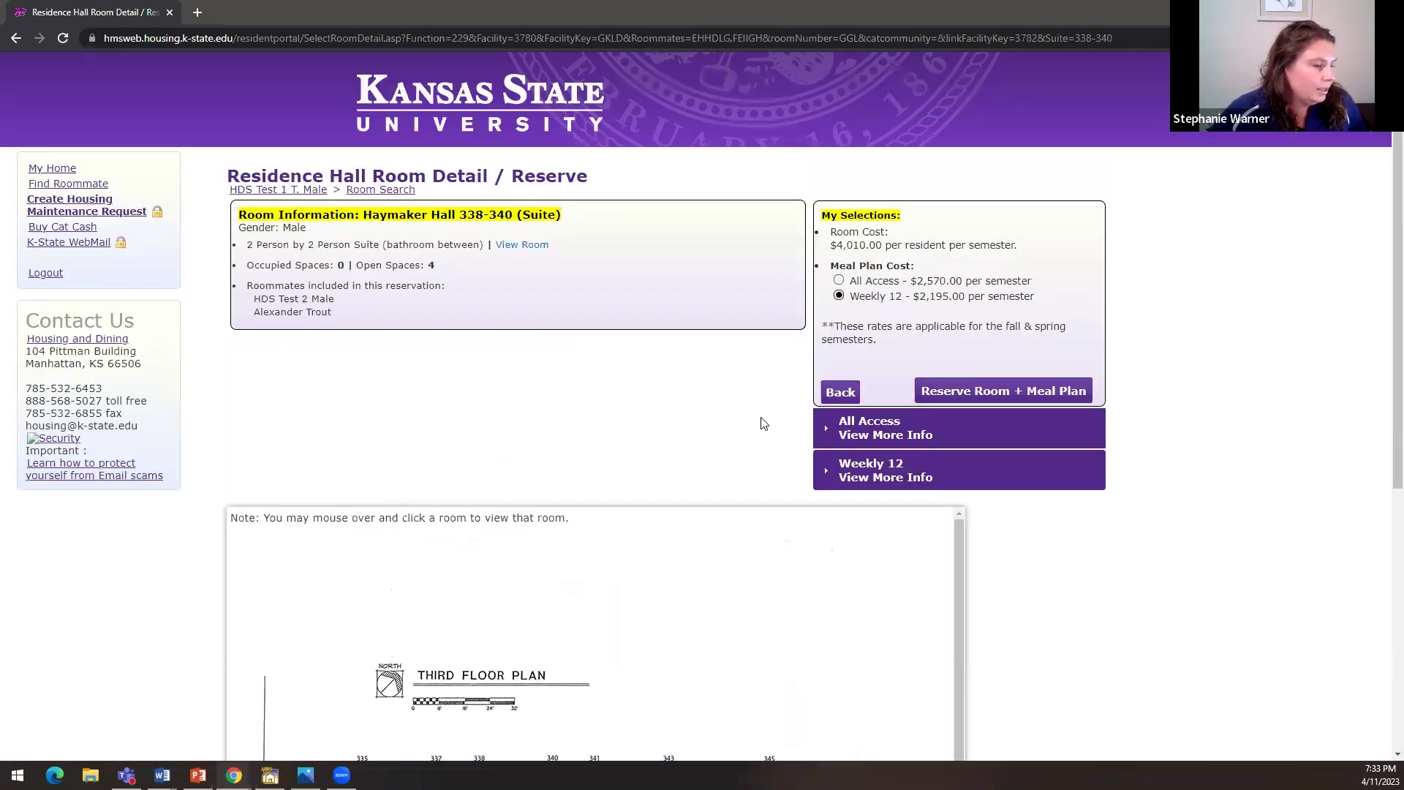
Step: Review the included roommates and reserve Haymaker Hall 338-340 for the whole group with the Weekly 12 meal plan
left_click_drag(249, 285, 391, 317)
left_click(411, 361)
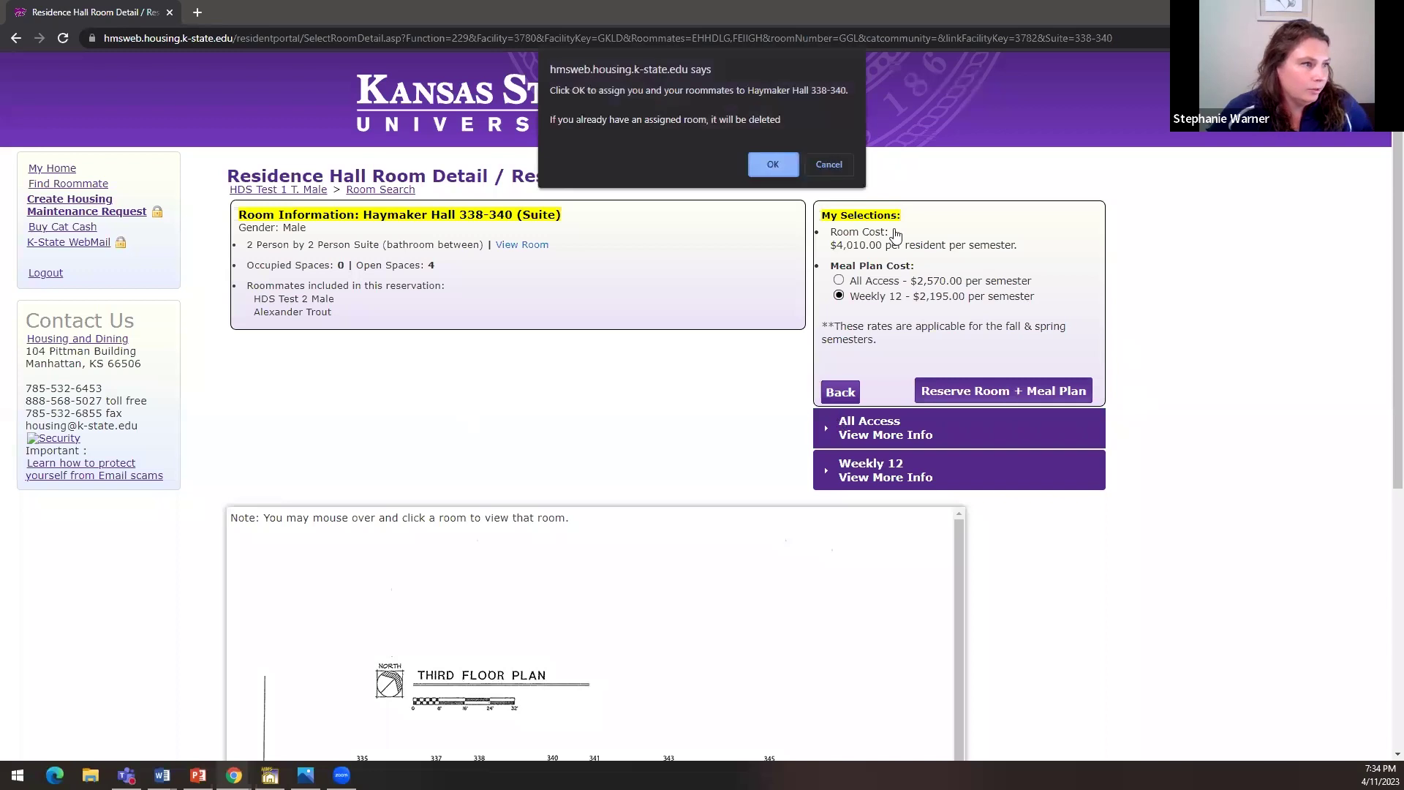
left_click(772, 164)
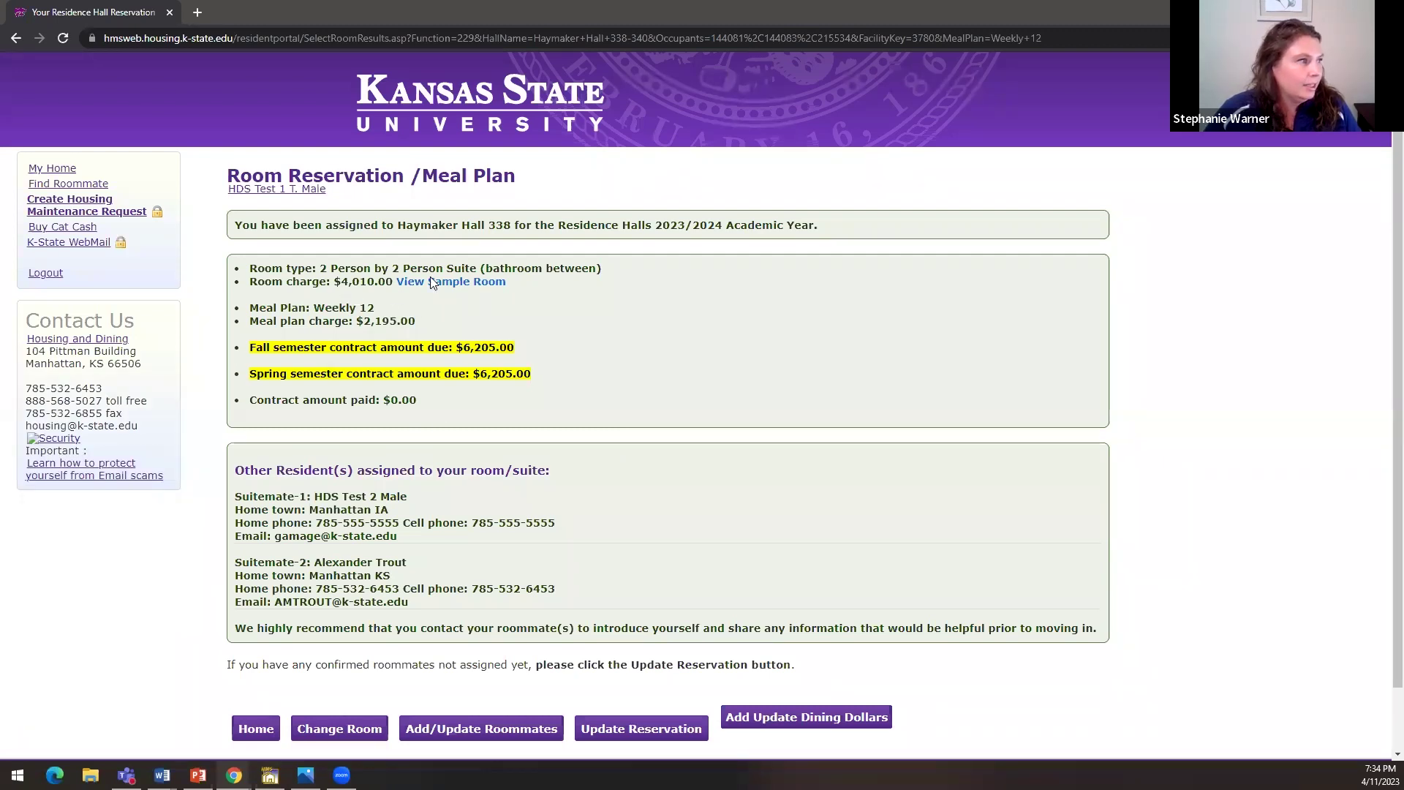
mouse_move(431, 288)
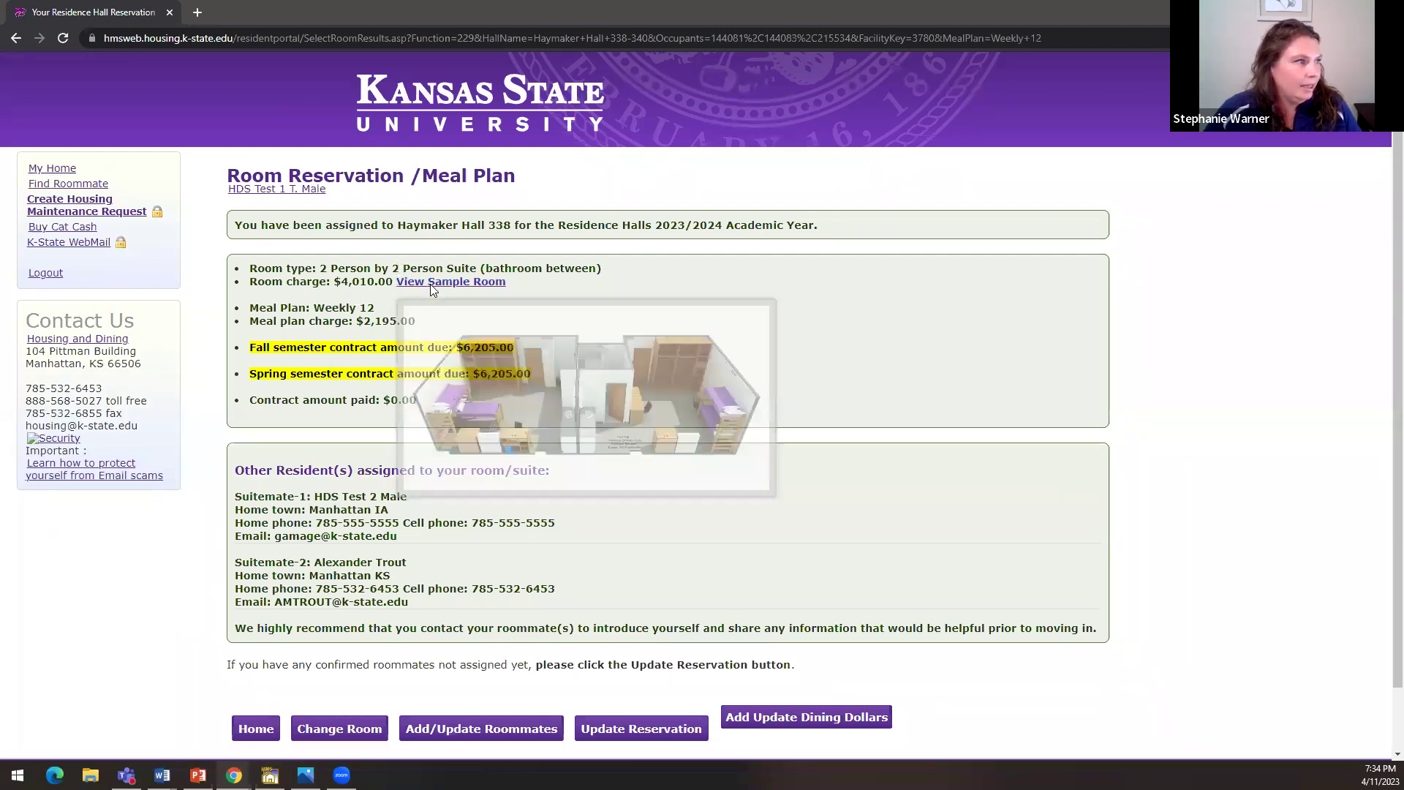